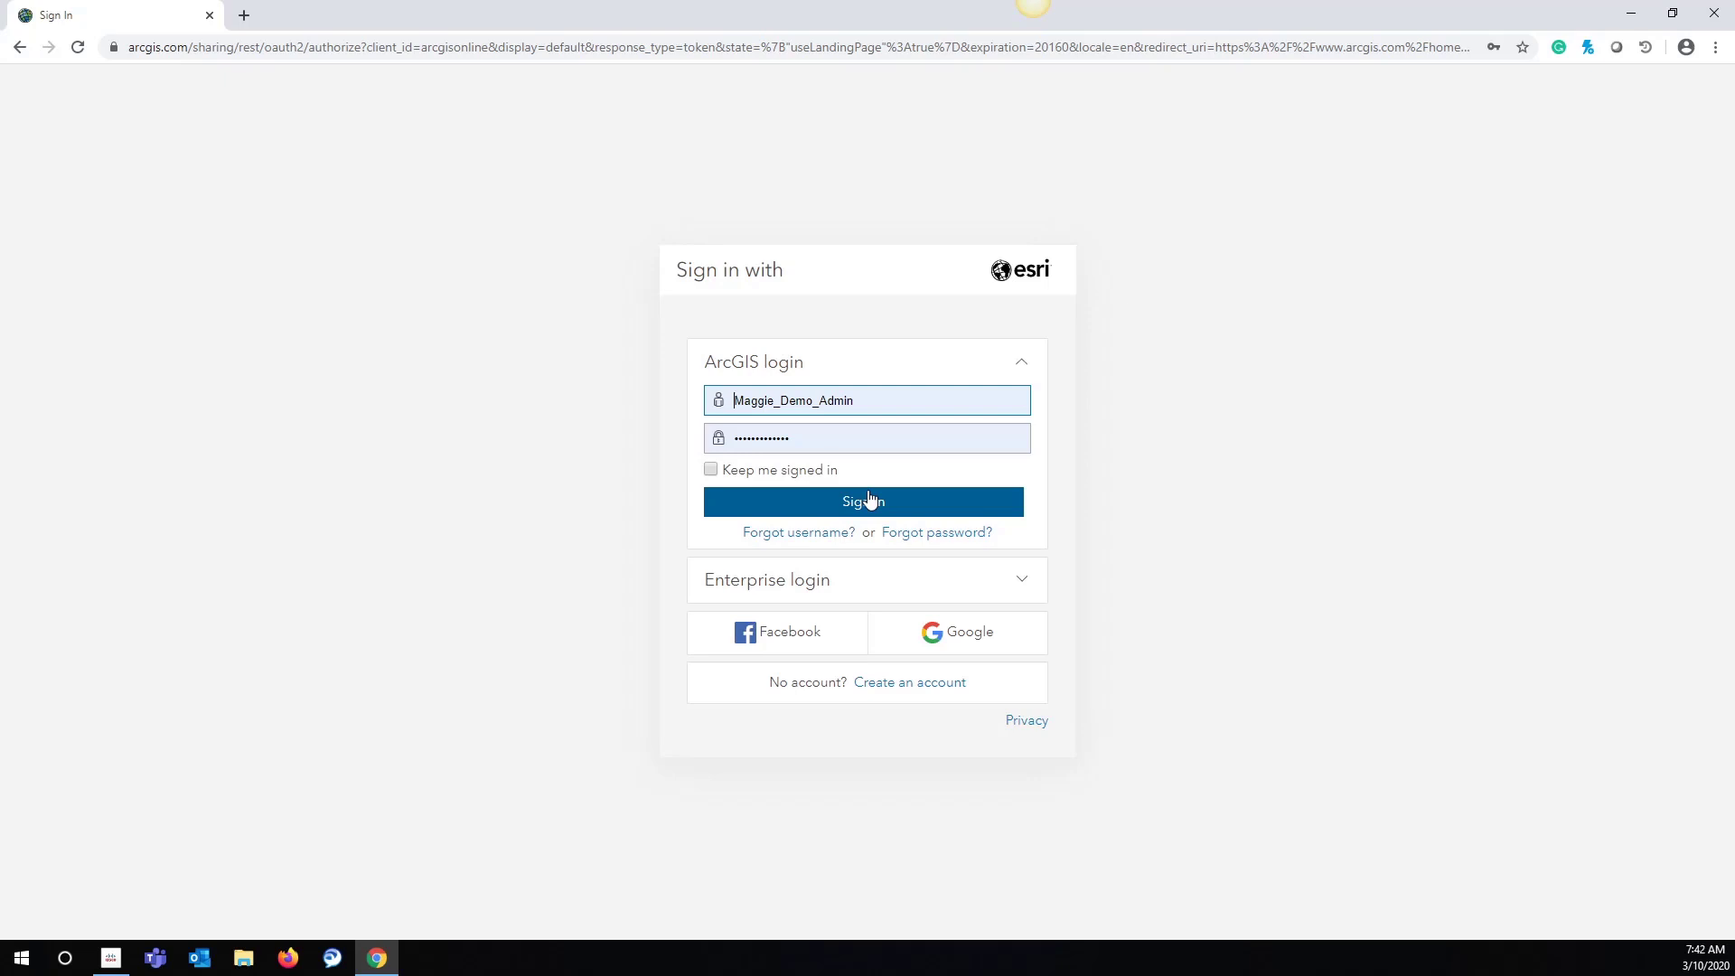
- Sign in with the administrator account to load the Esri Canada Overview page
click(866, 503)
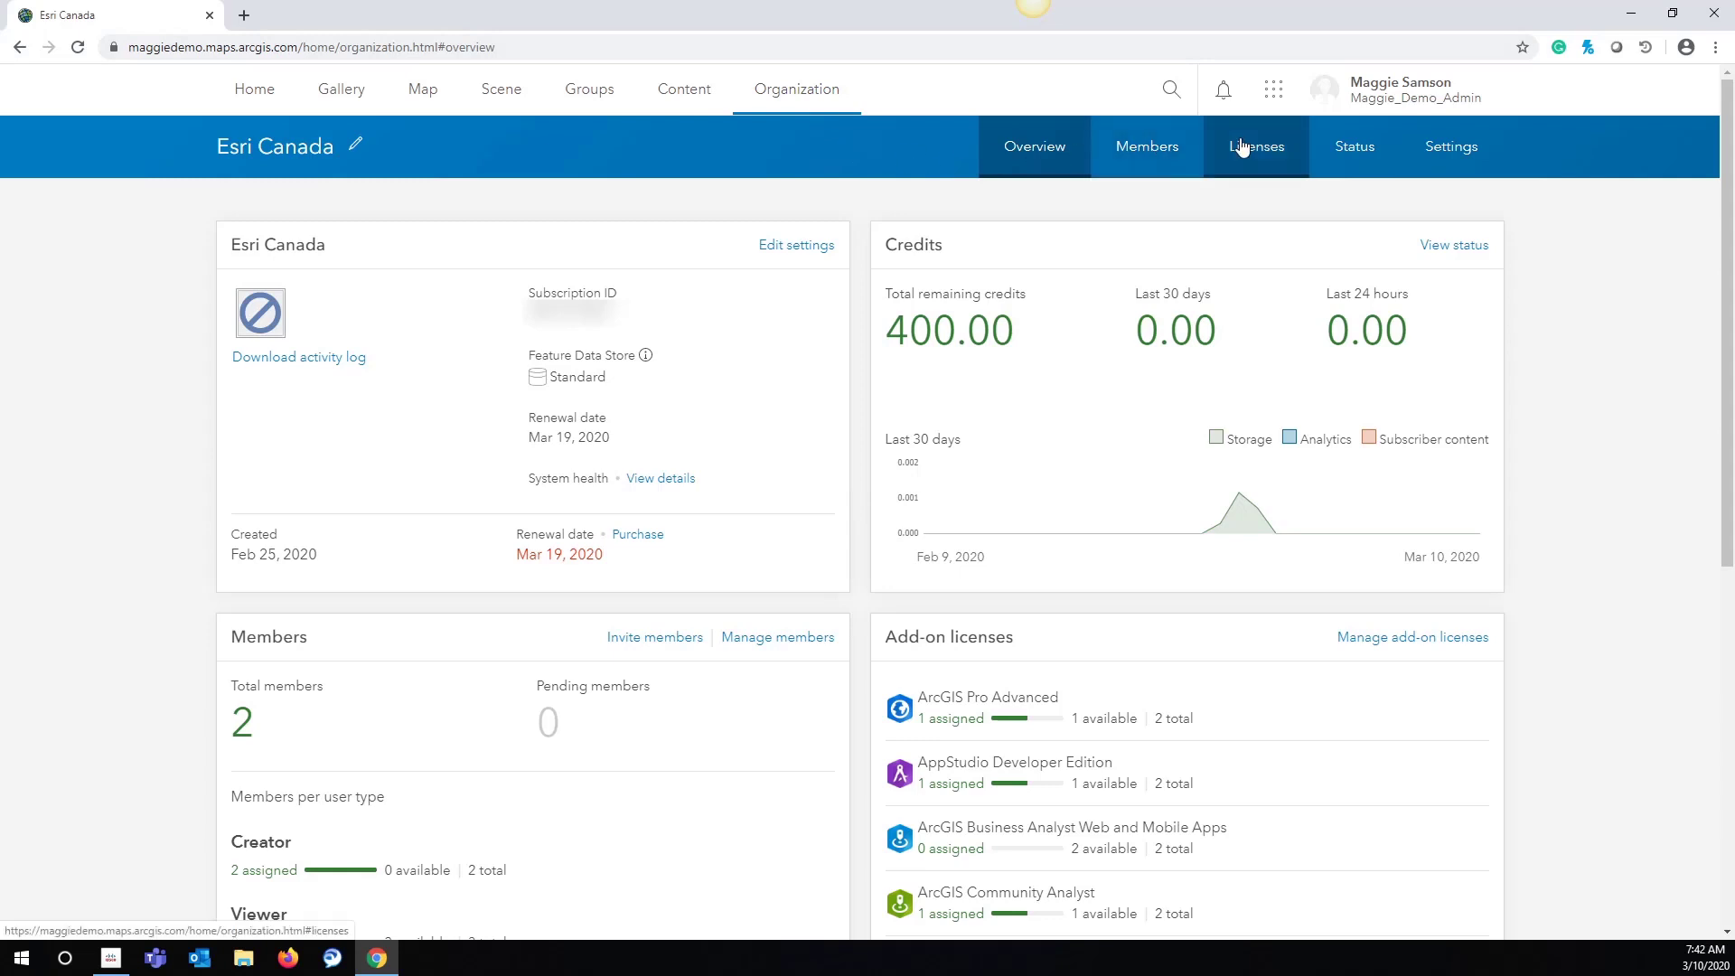
- Disable the Demo User account from the organization's Members list
click(1170, 153)
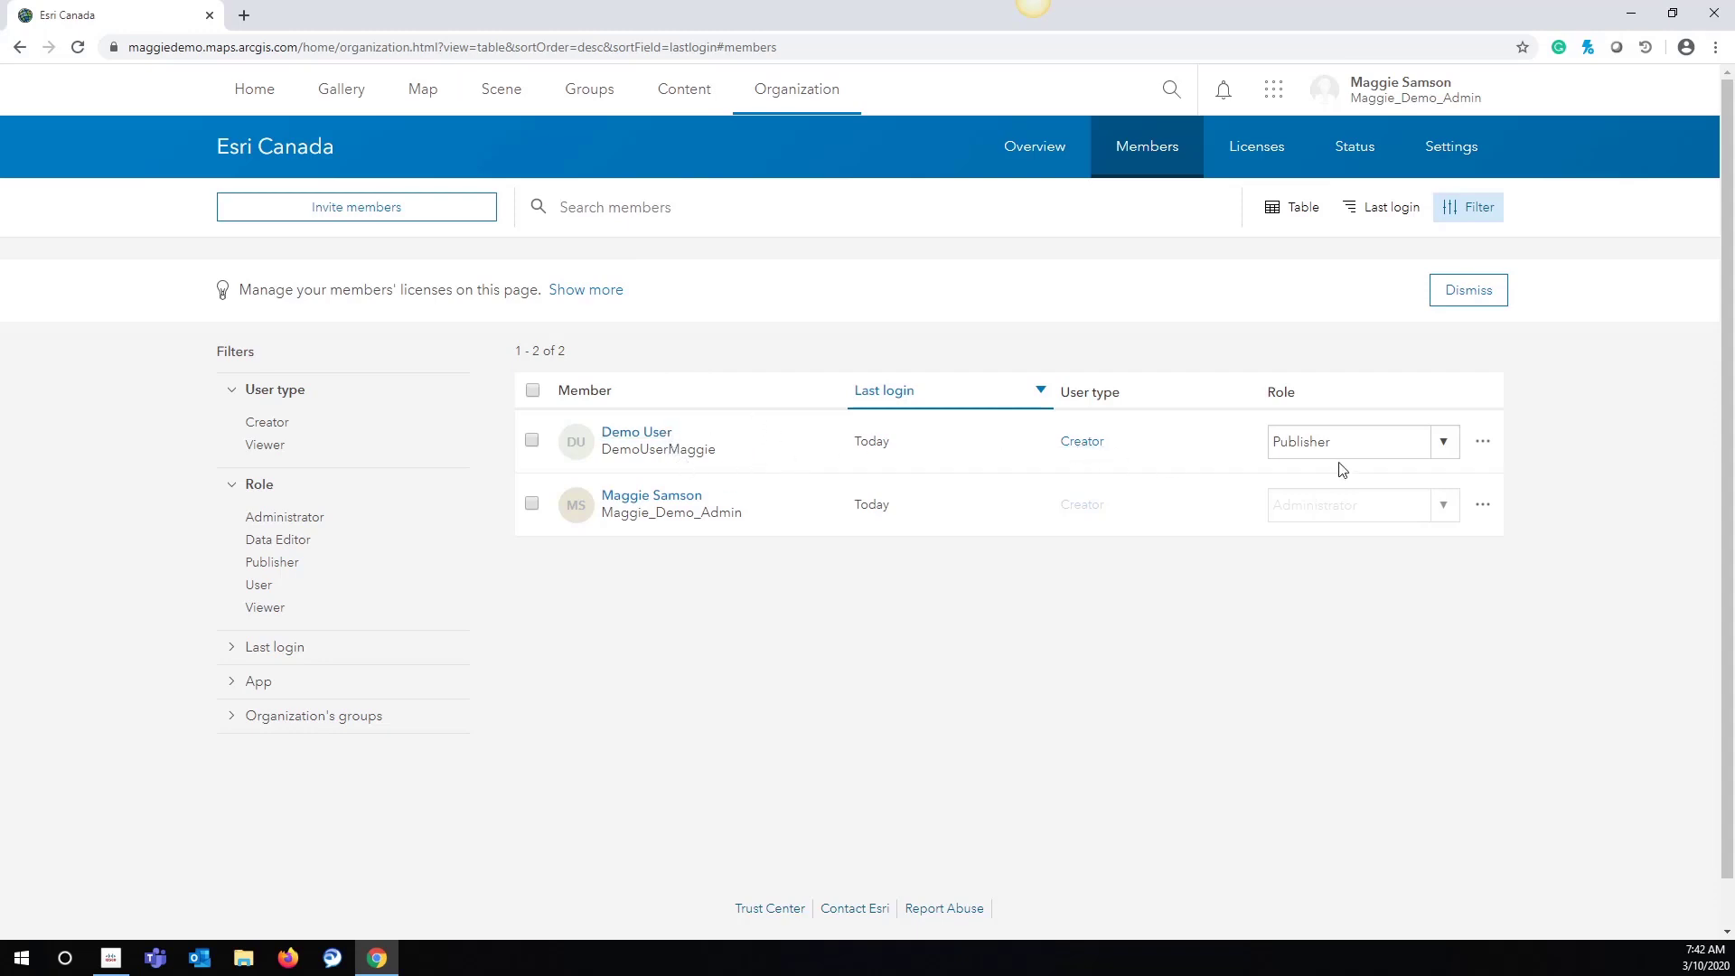
click(1485, 444)
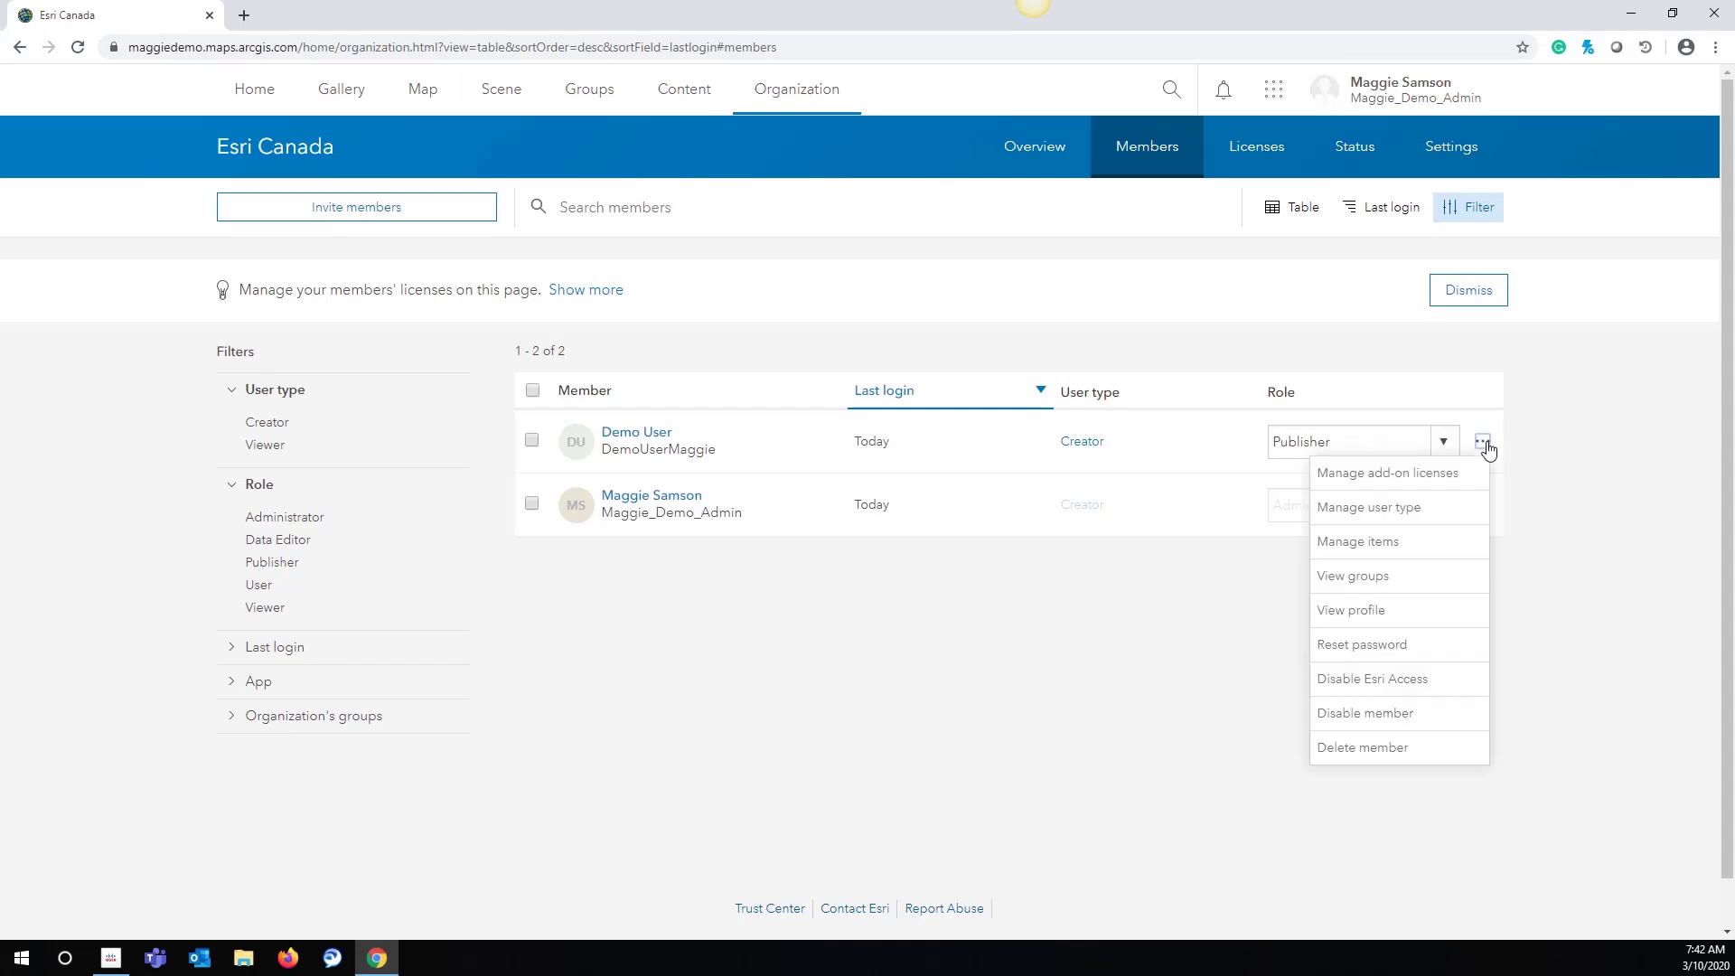
click(1413, 715)
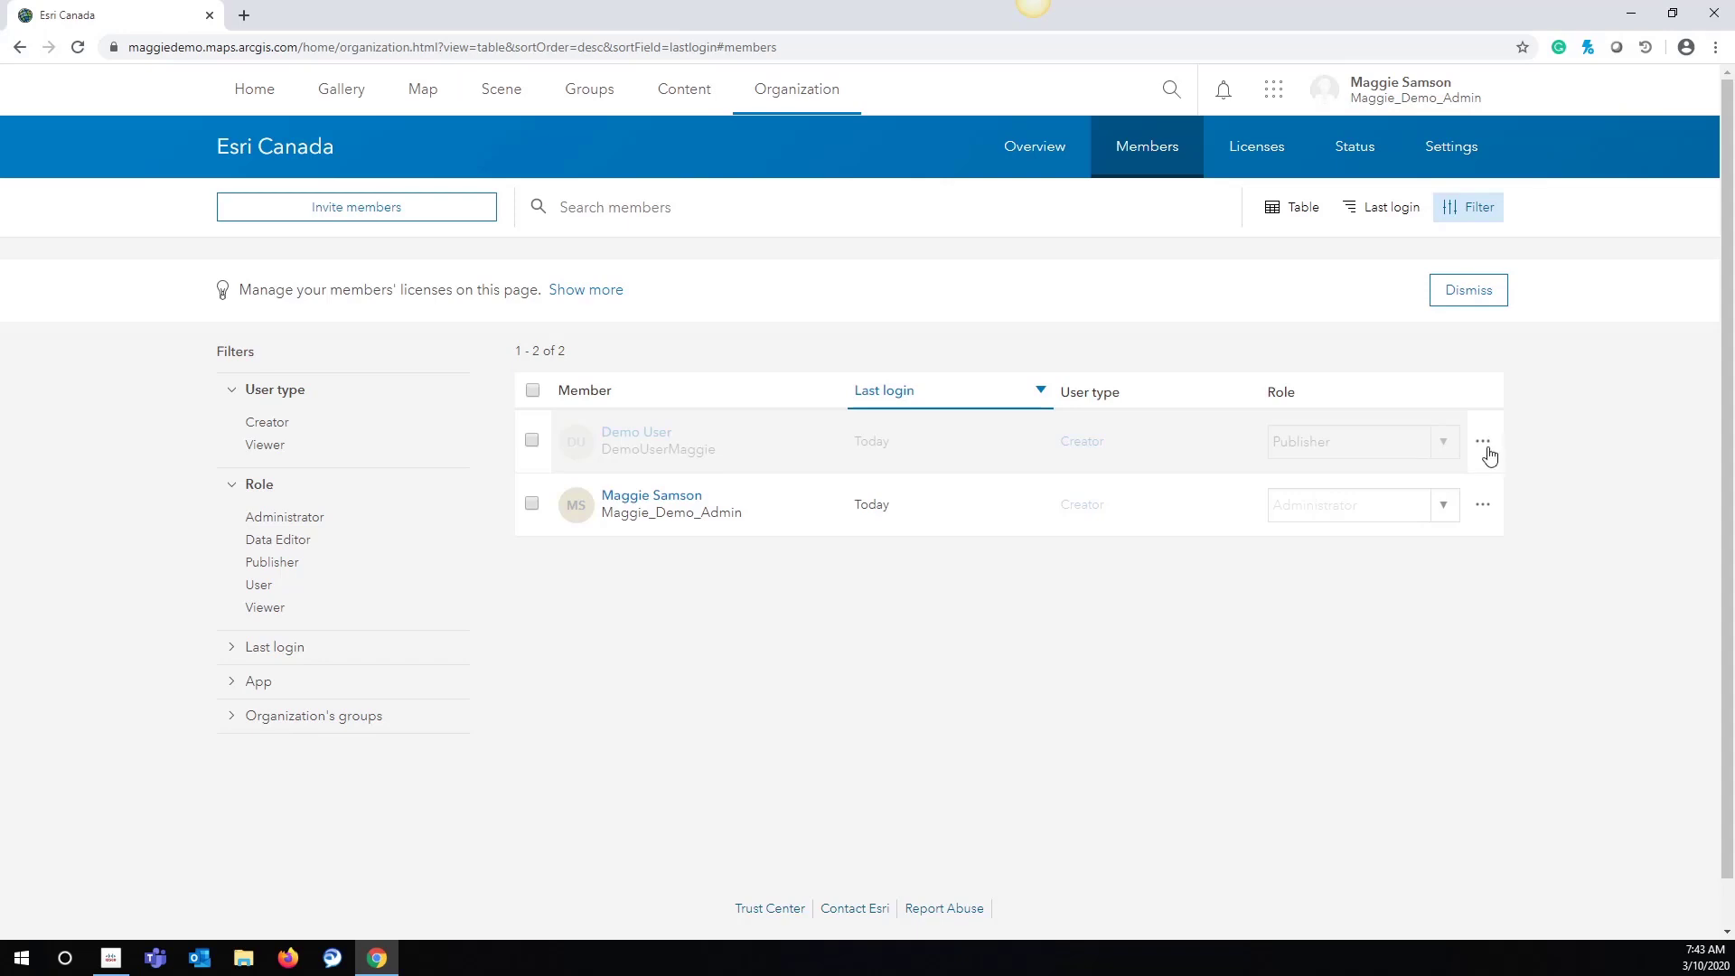
- Show all of the disabled Demo User's content across folders
click(1487, 452)
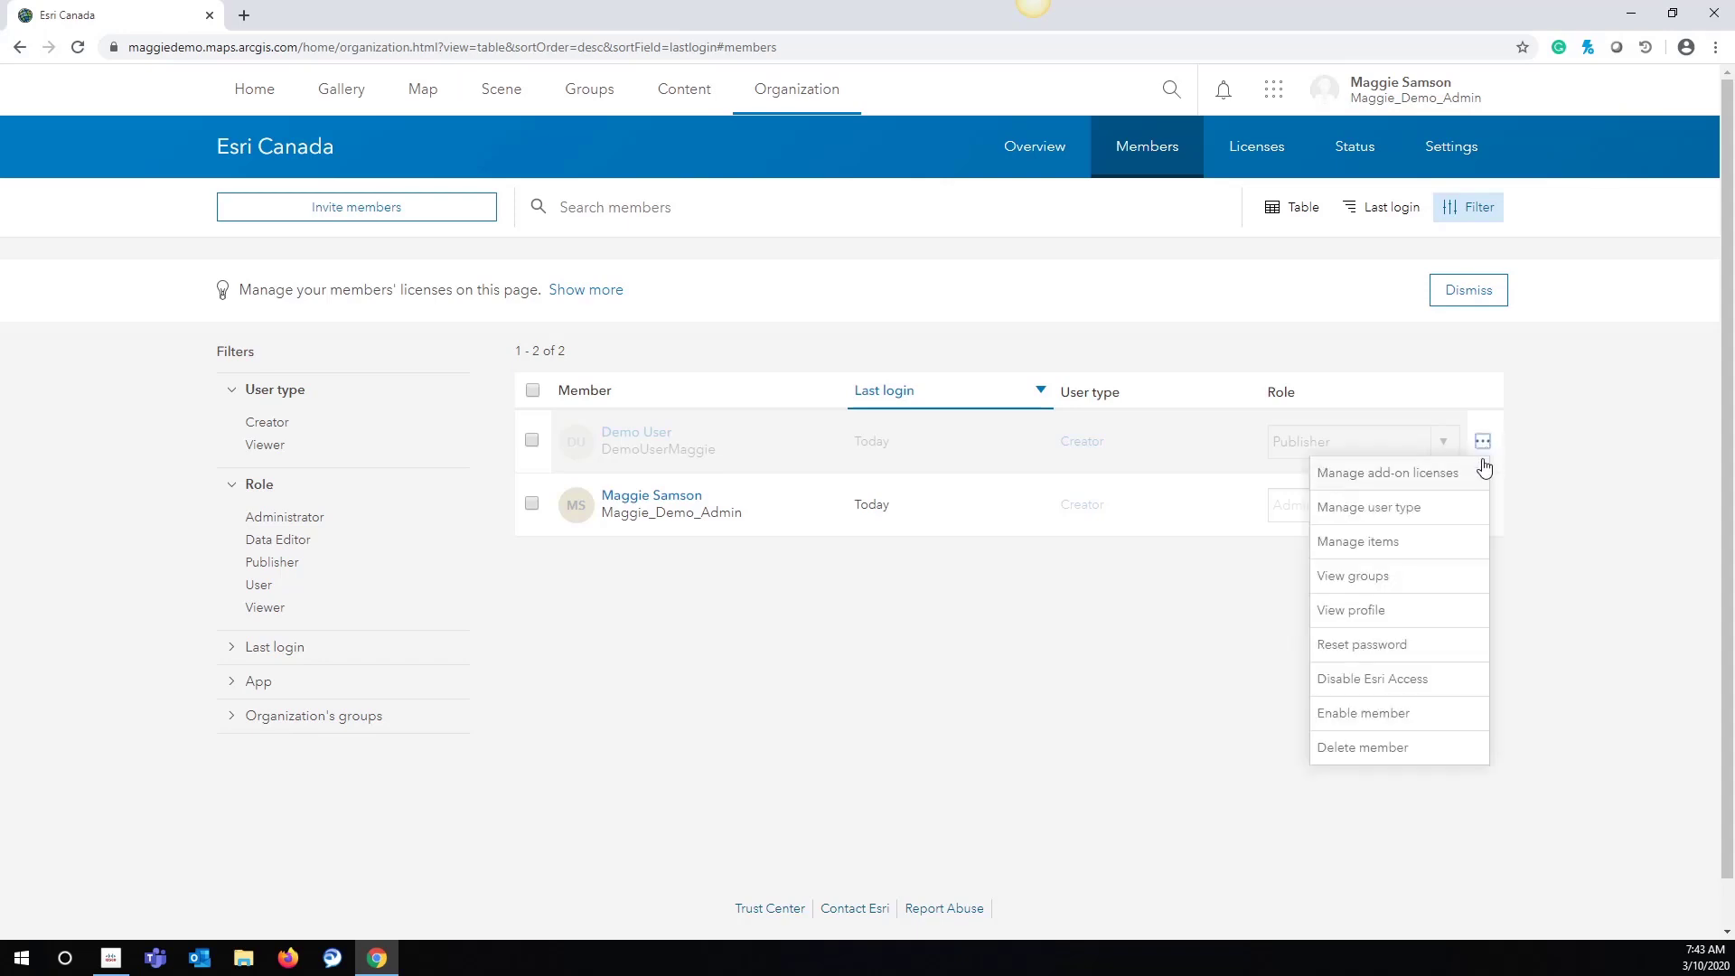
click(1388, 553)
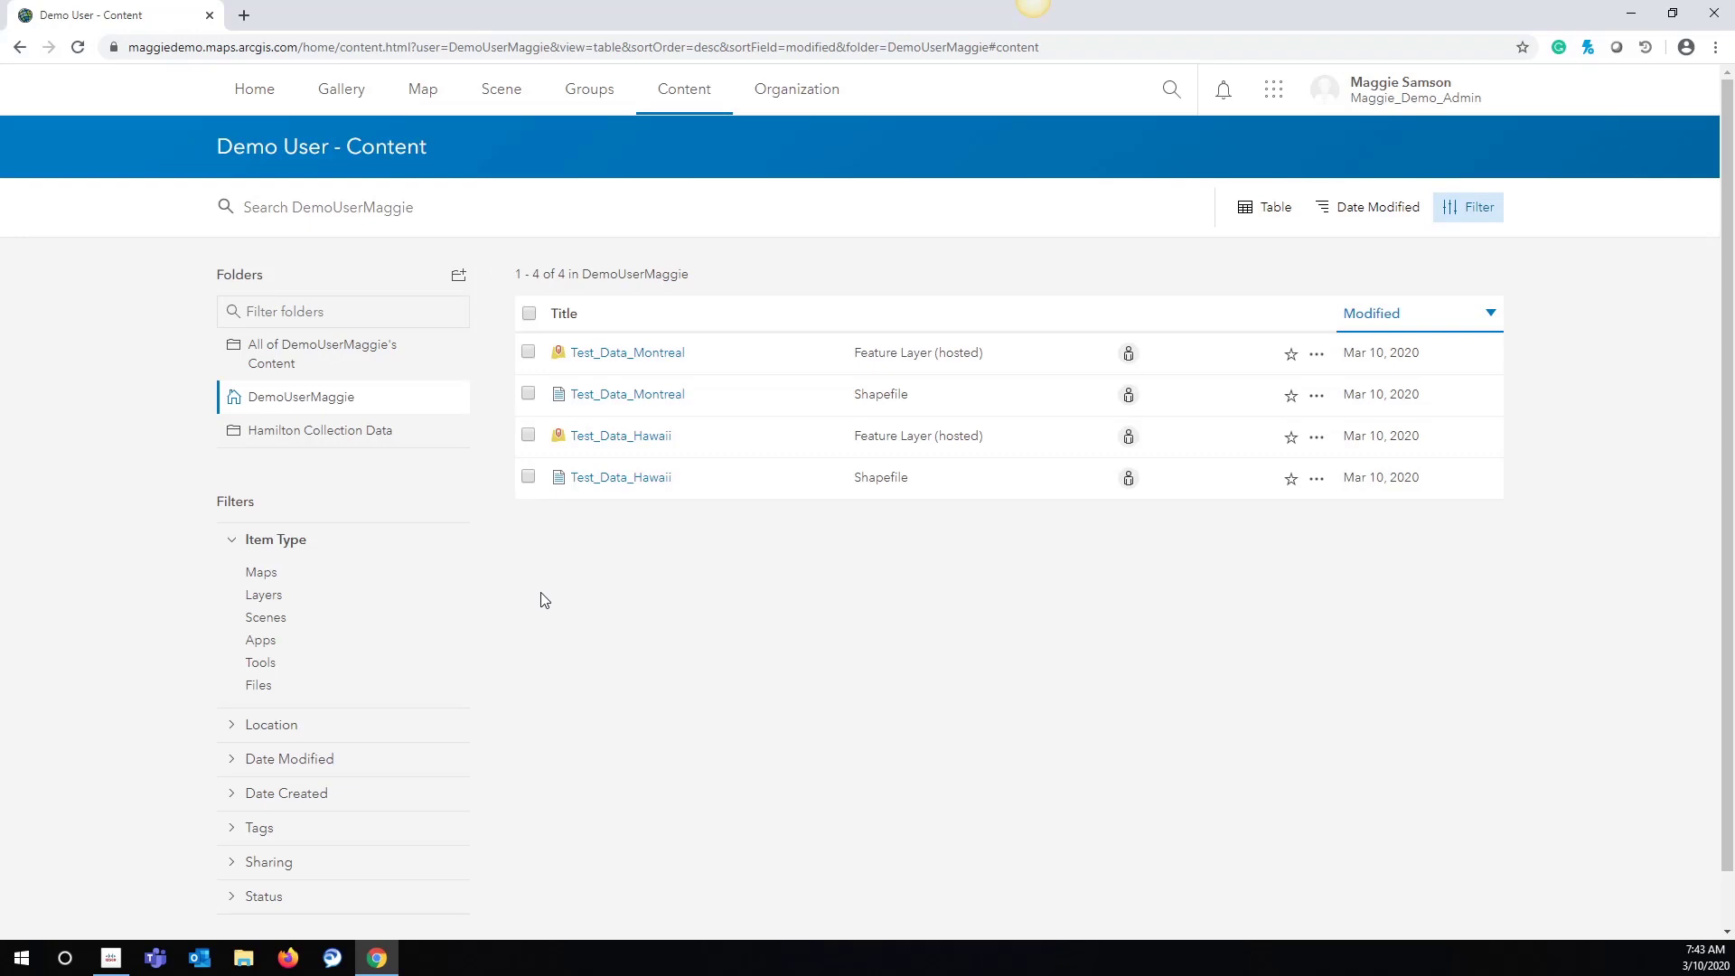
click(350, 363)
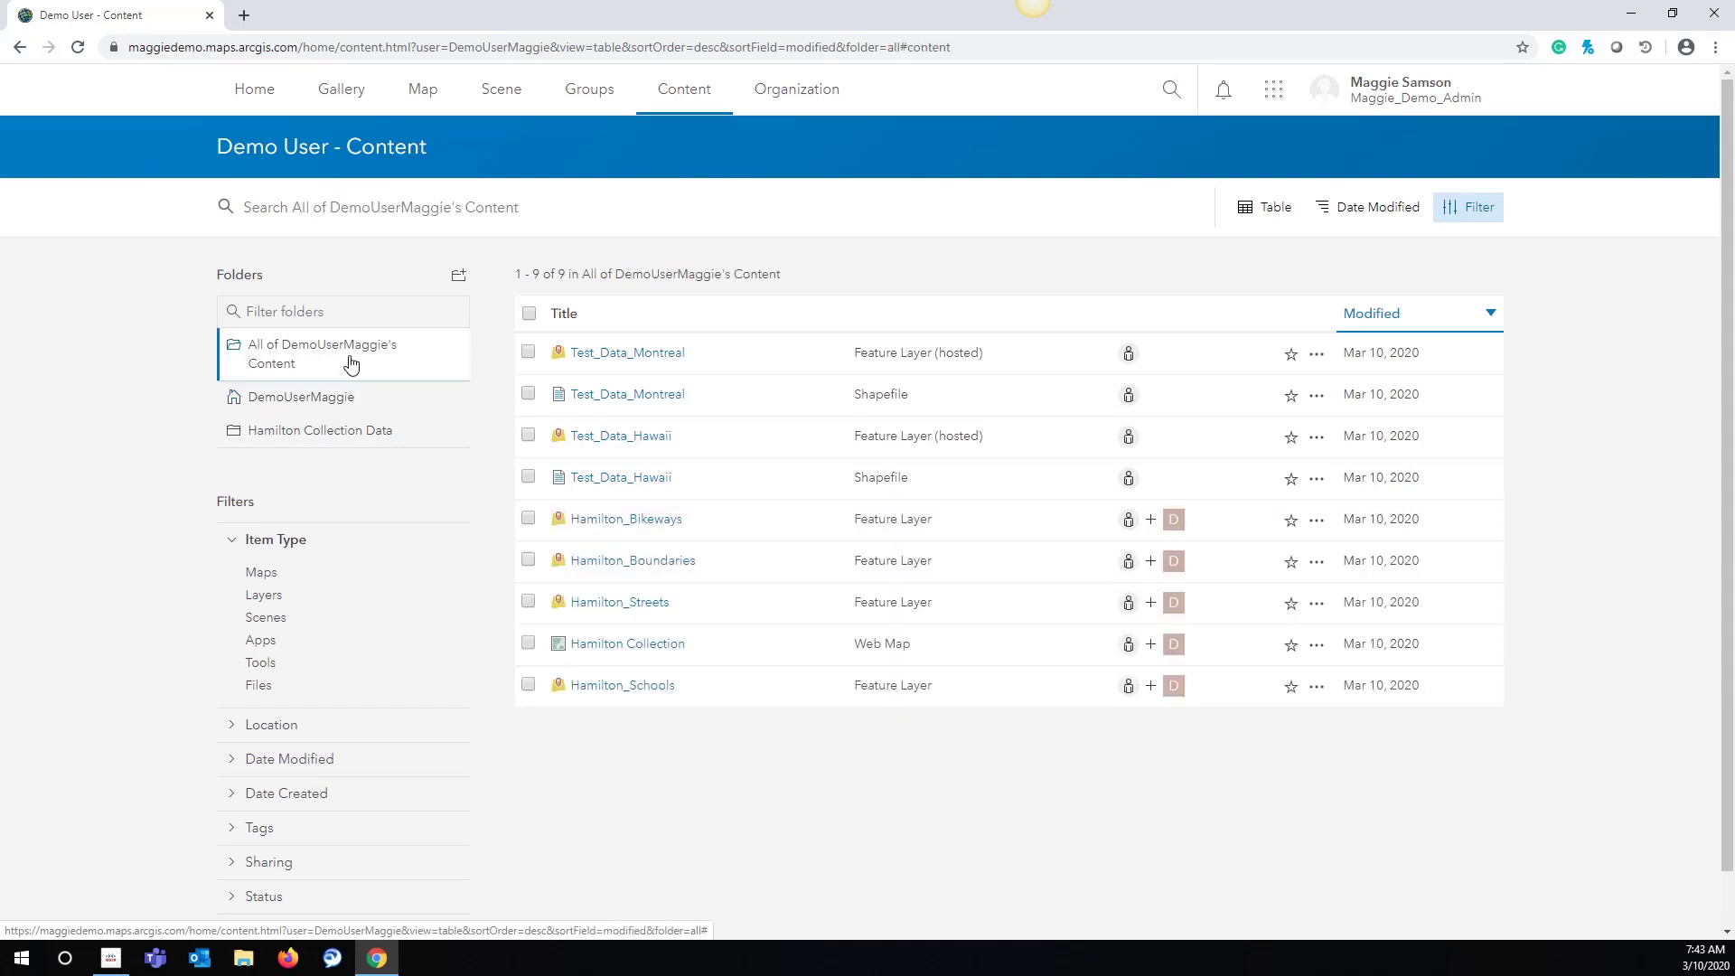
- Delete the four Test_Data items: Montreal and Hawaii feature layers and shapefiles
click(529, 353)
click(529, 394)
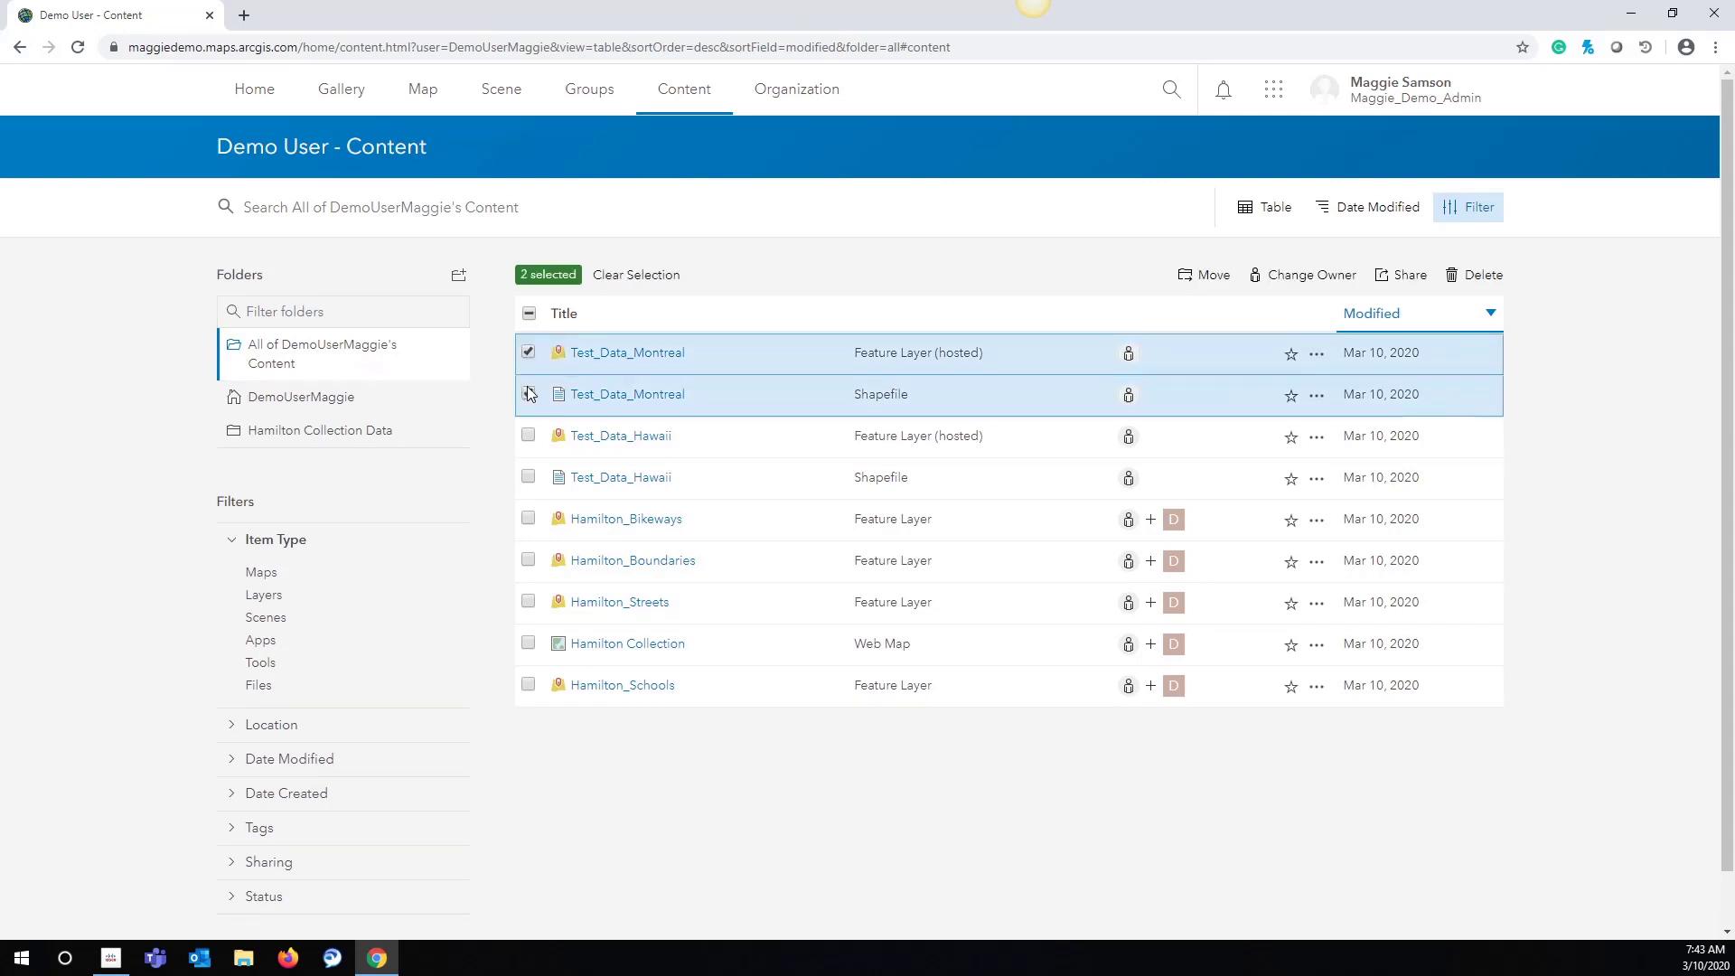
click(528, 394)
click(529, 353)
click(529, 312)
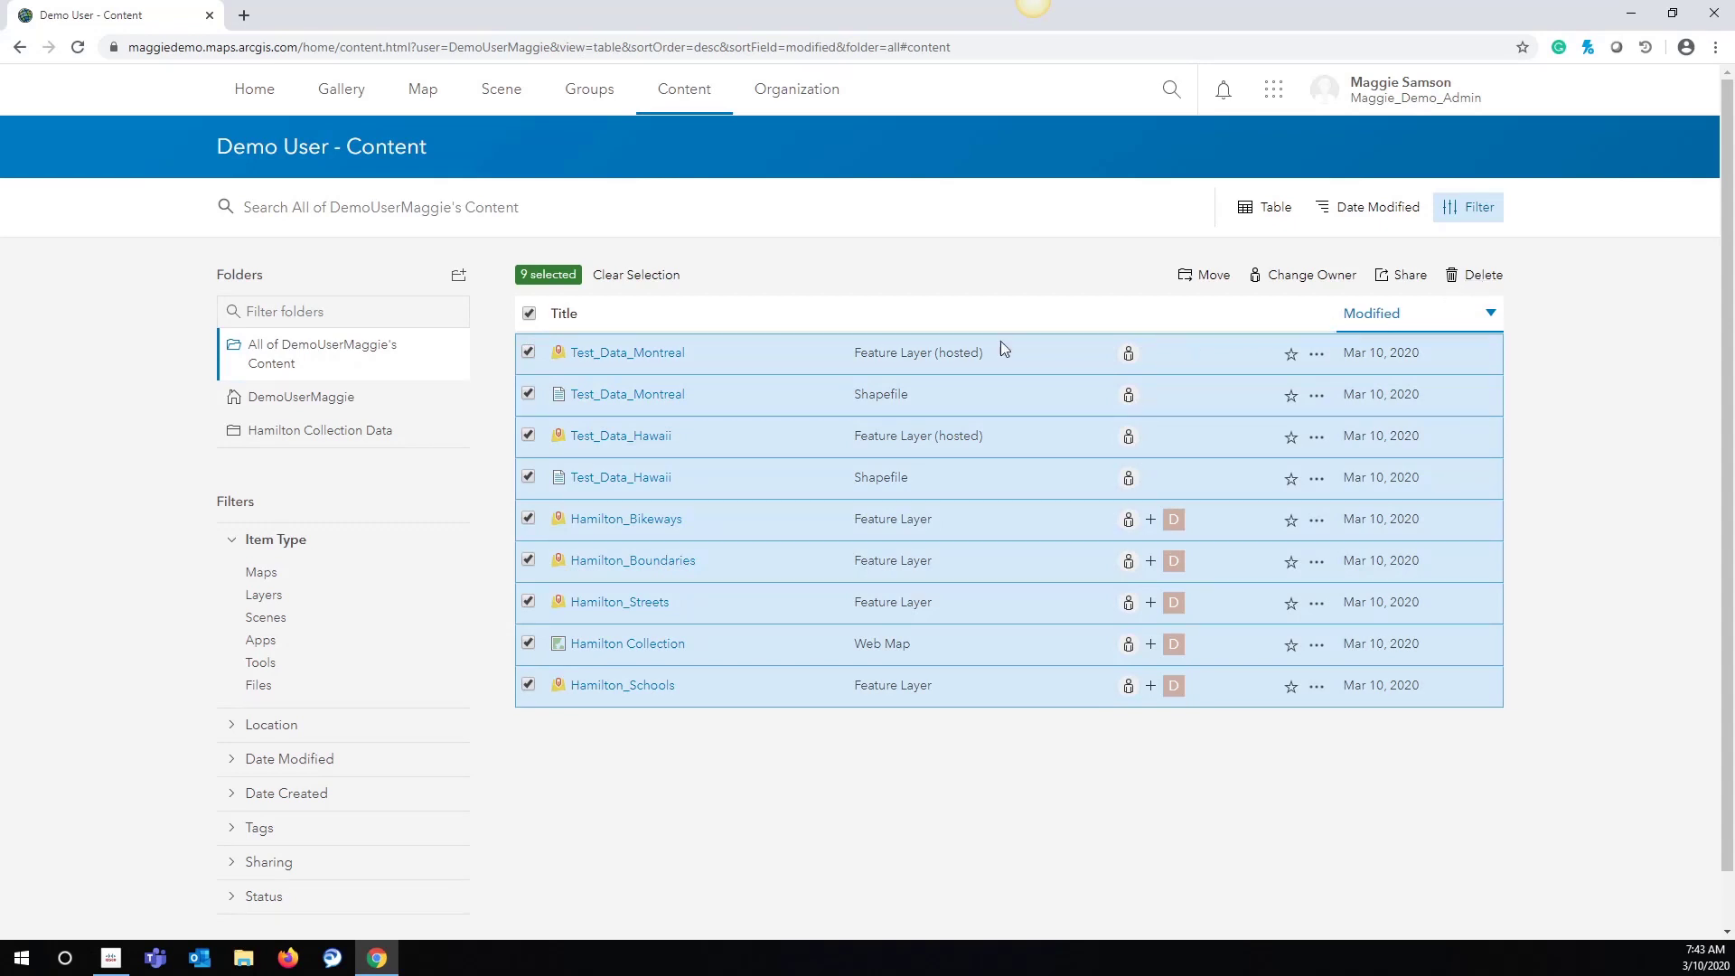
click(529, 314)
click(529, 353)
click(529, 395)
click(529, 436)
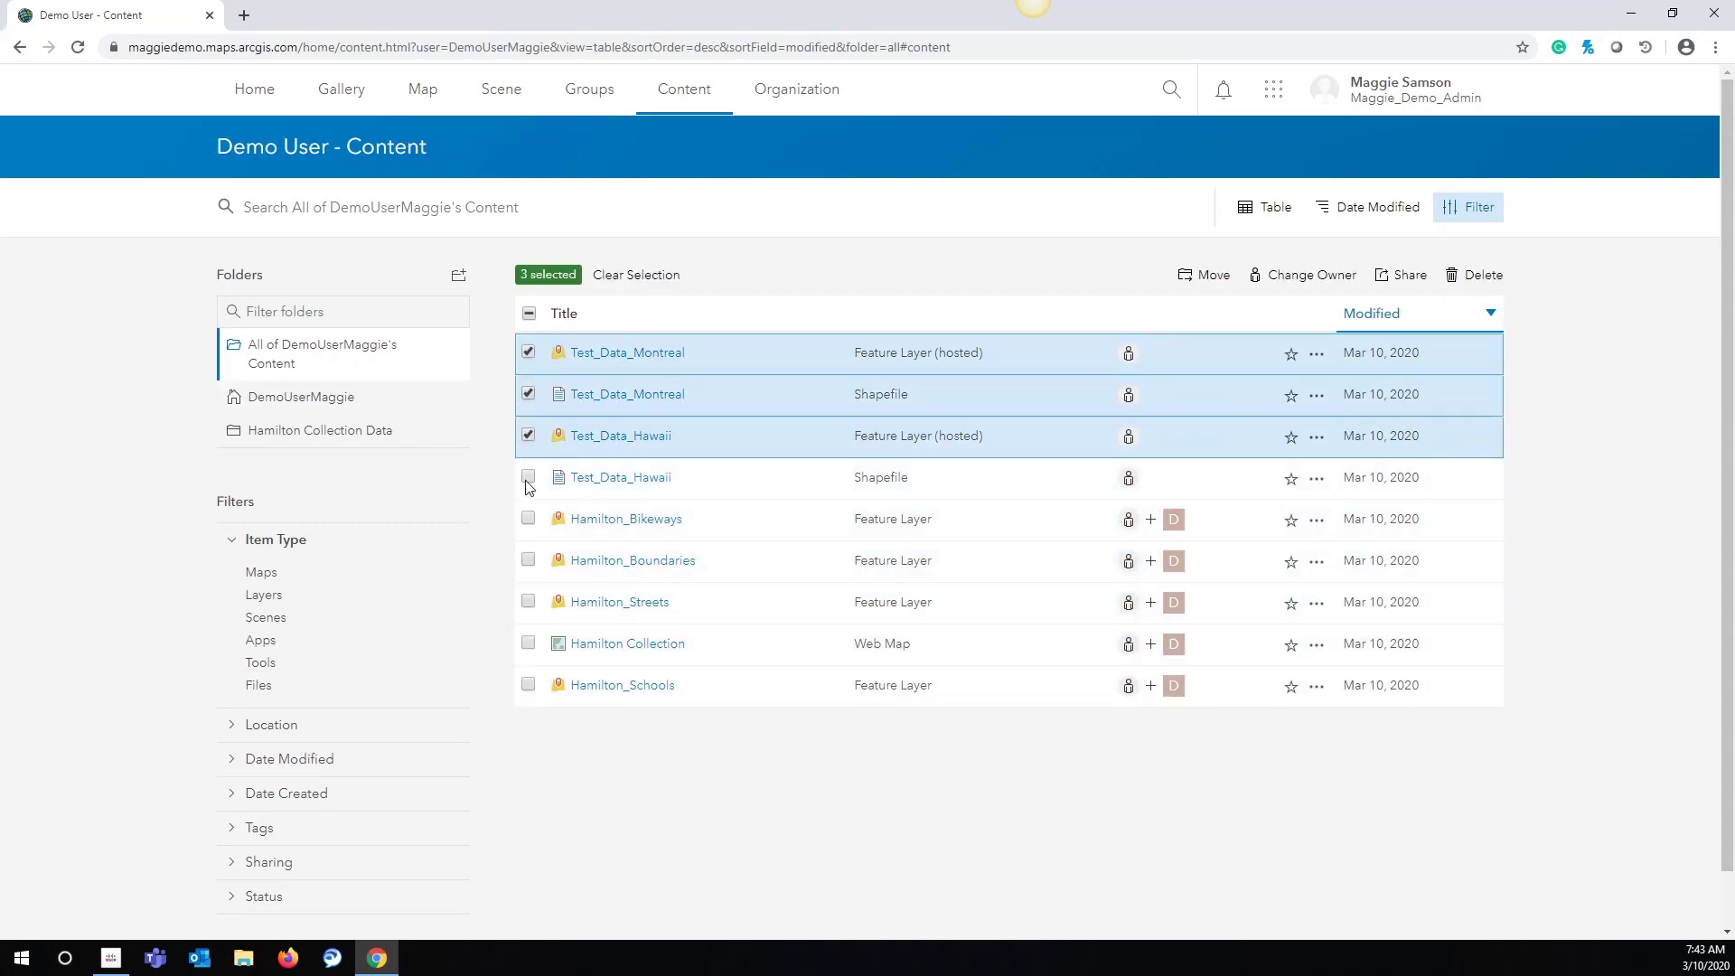
click(529, 479)
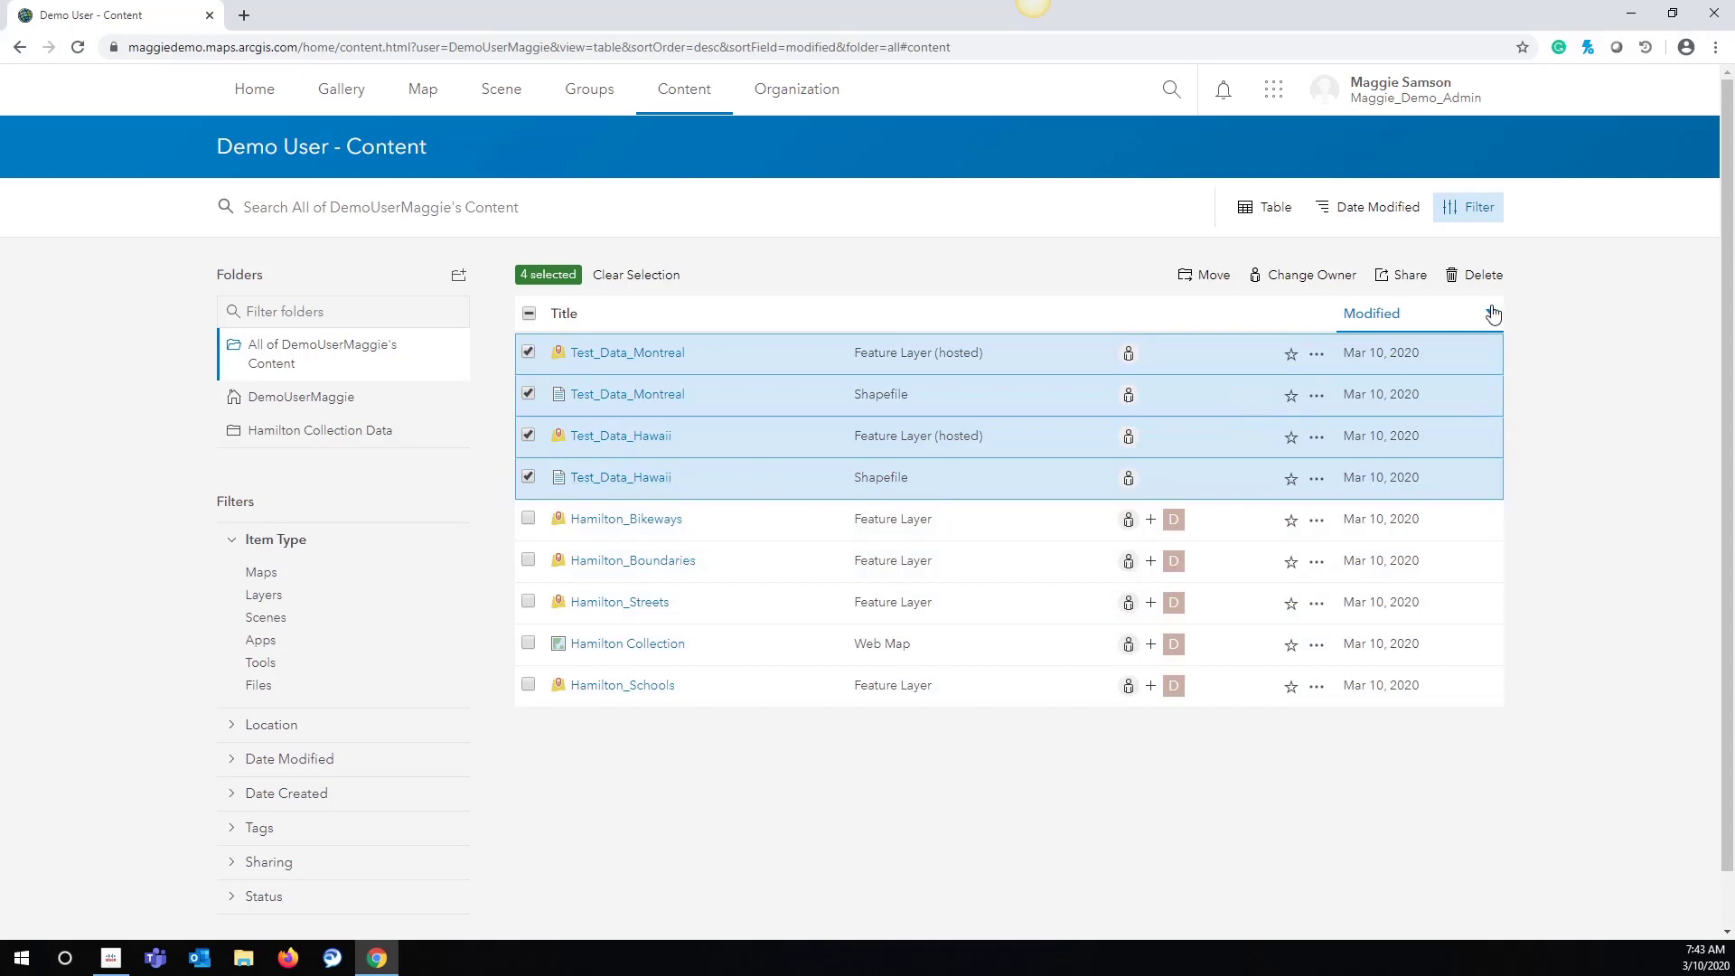
click(1484, 276)
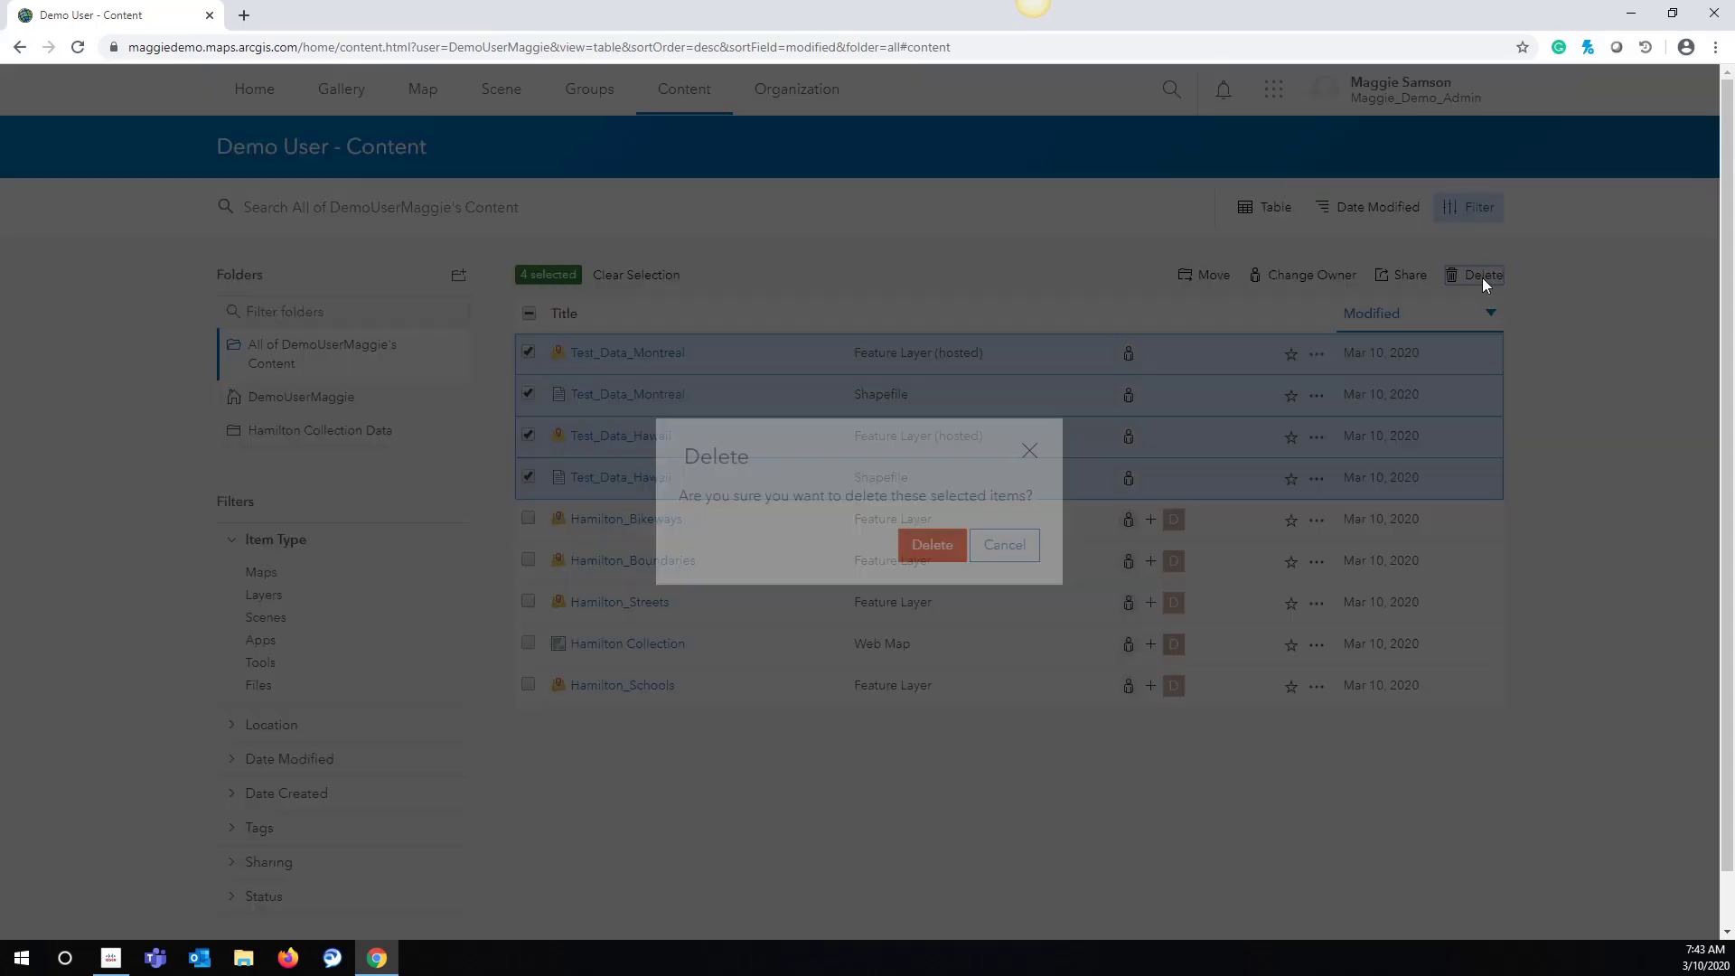
click(922, 547)
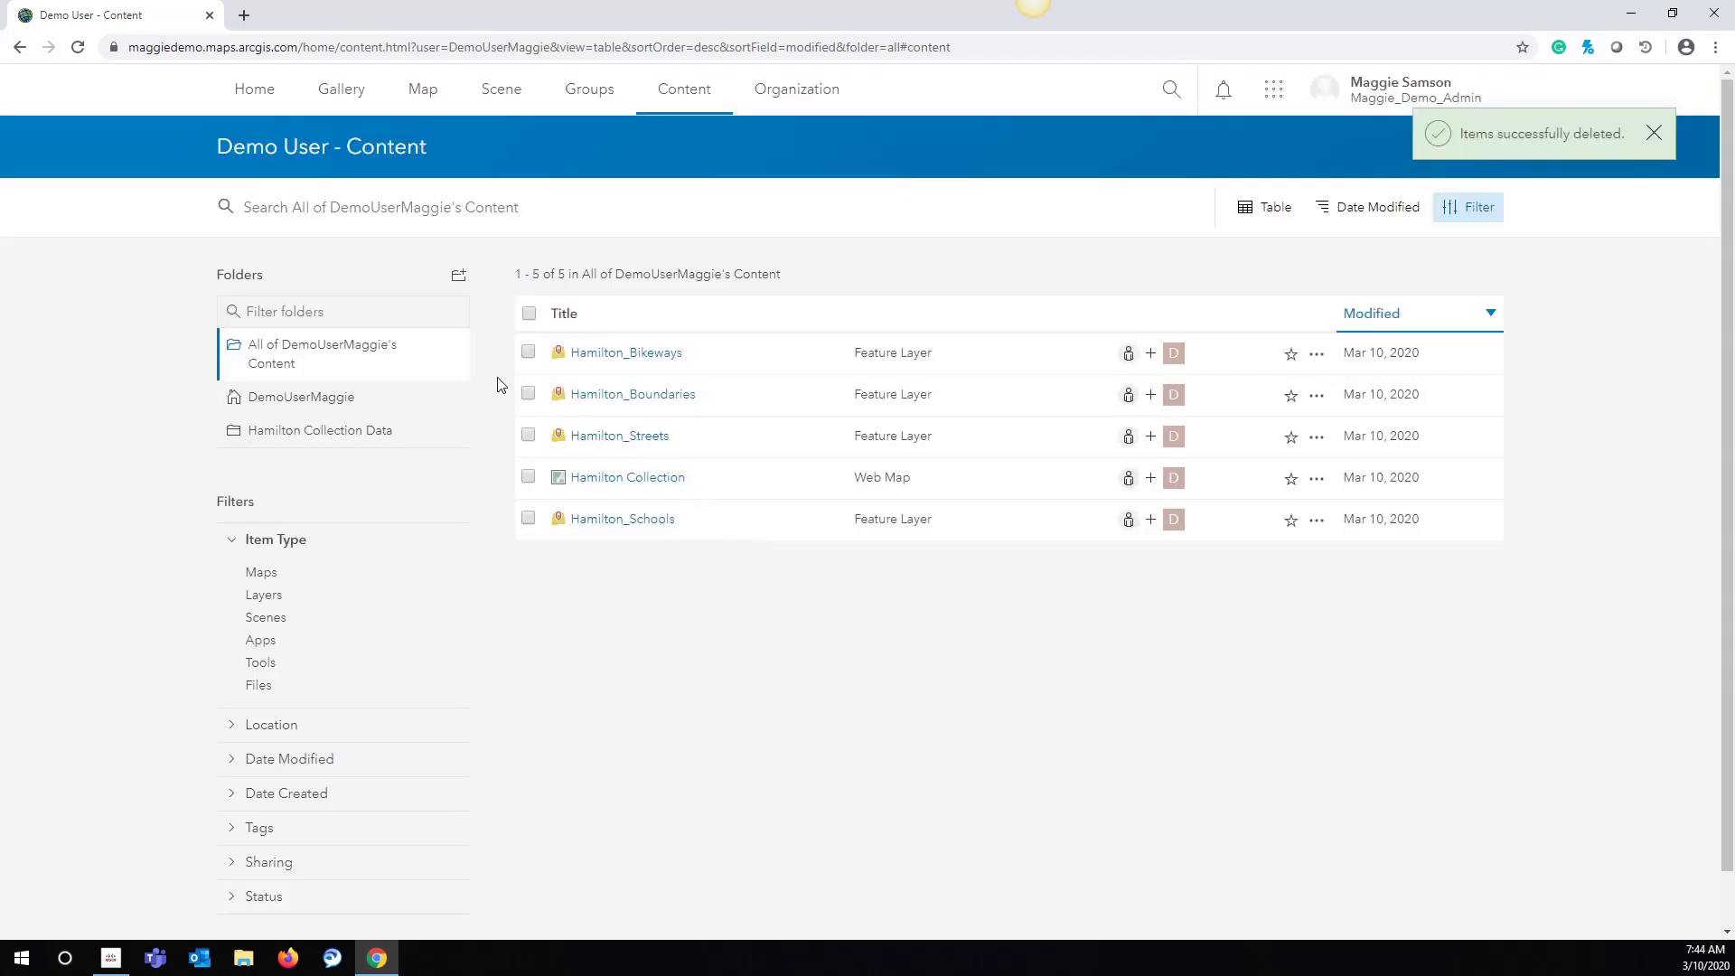
- Reassign all five Hamilton items to the administrator in a new folder named Test_User_Items
click(529, 314)
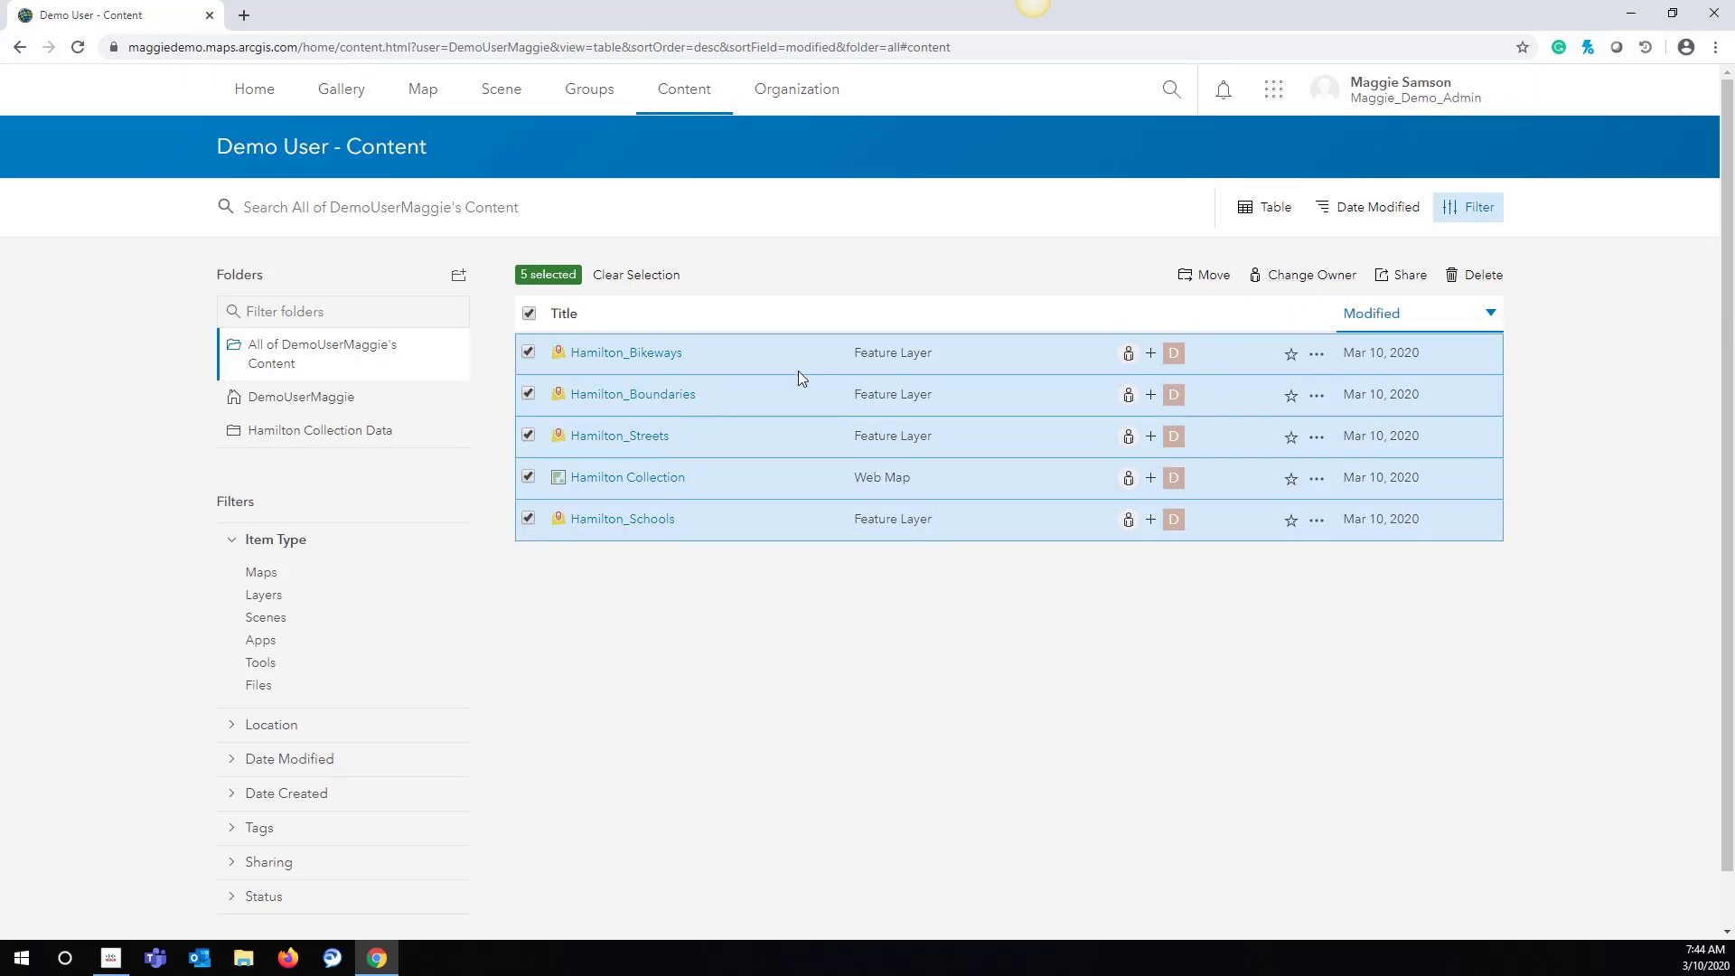
click(1312, 275)
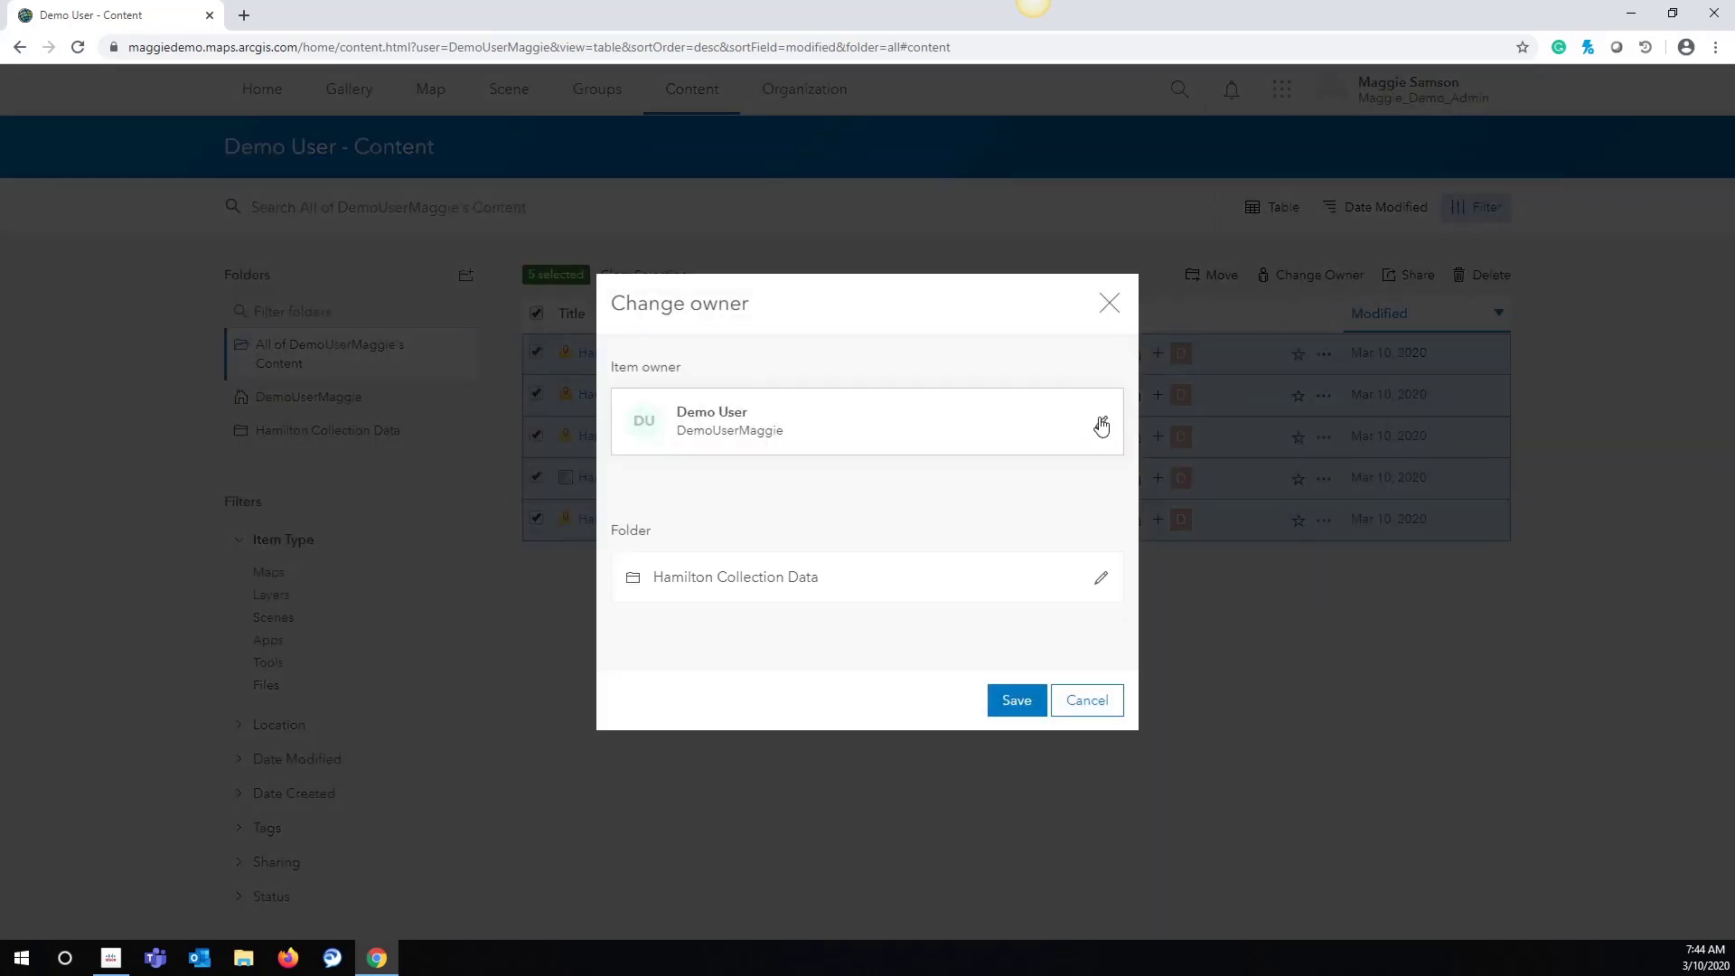
click(1100, 426)
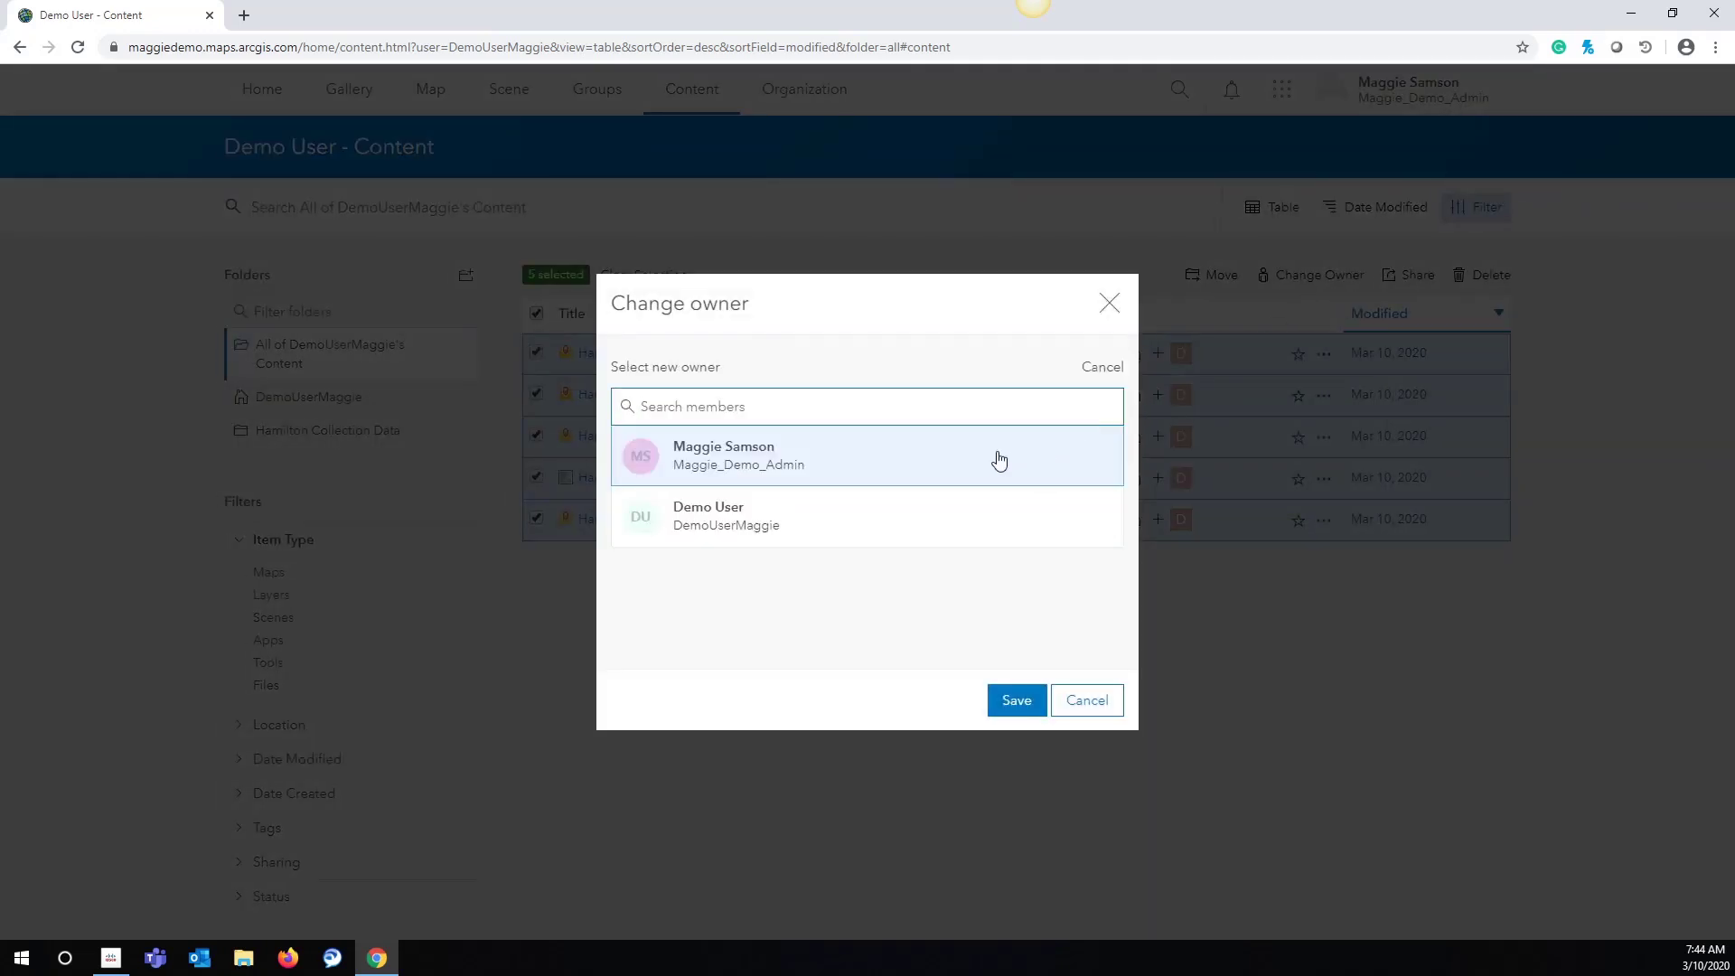
click(746, 459)
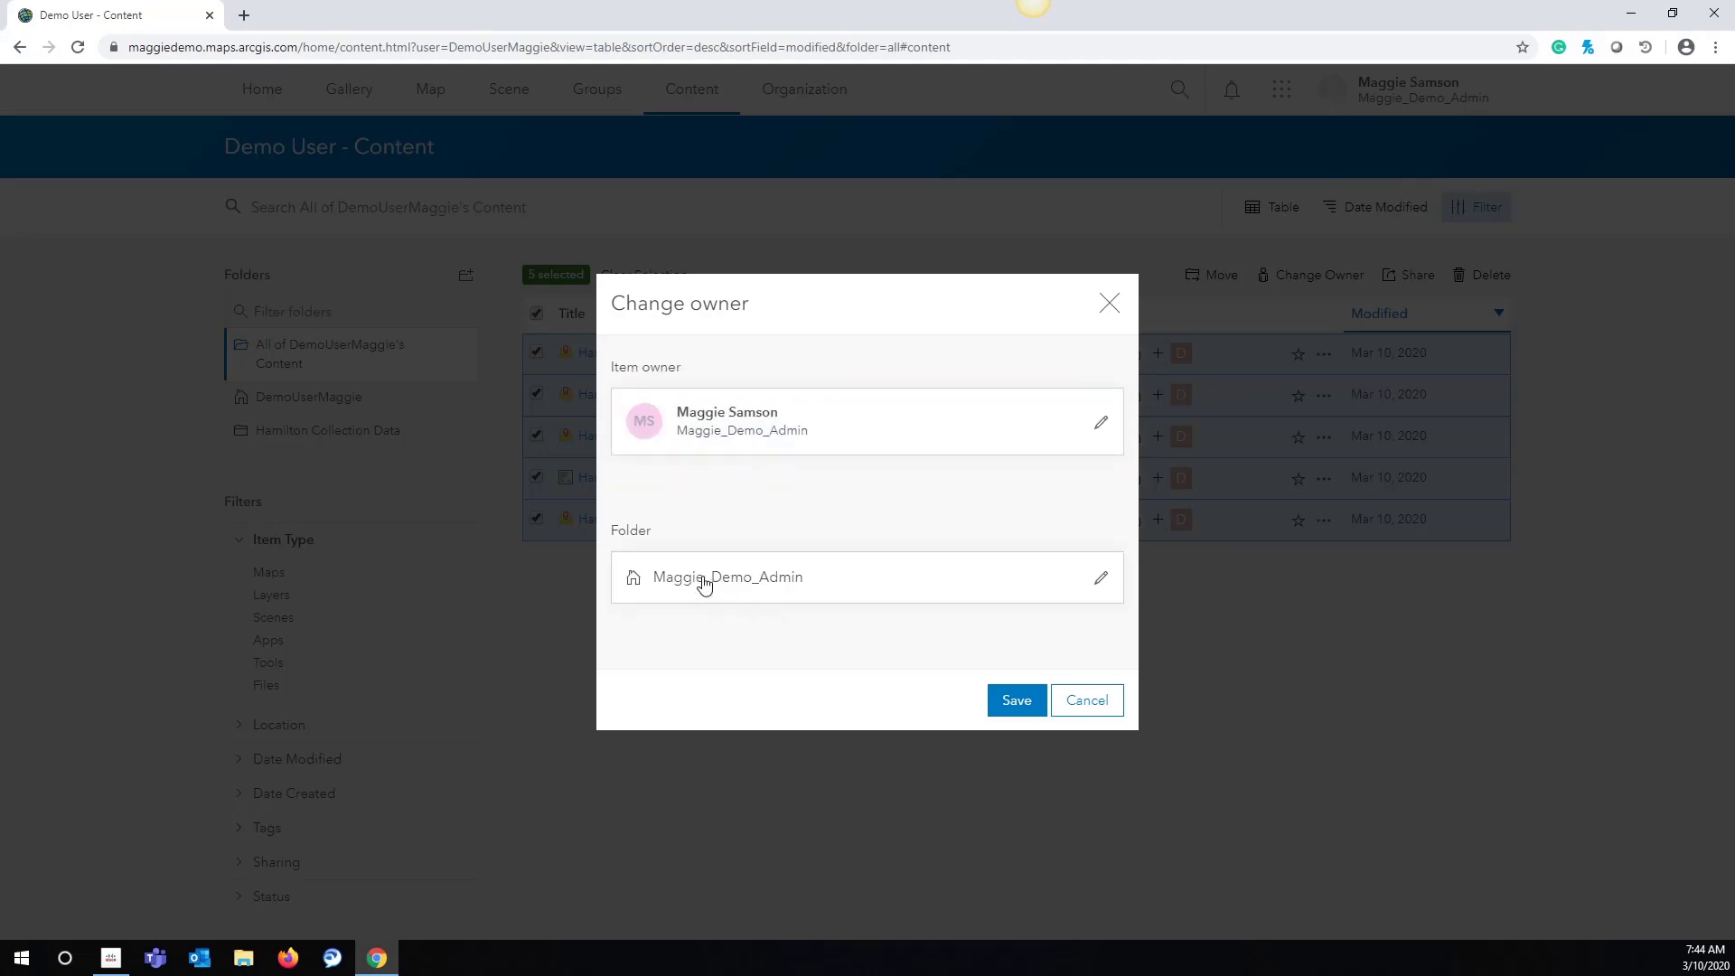
click(1101, 579)
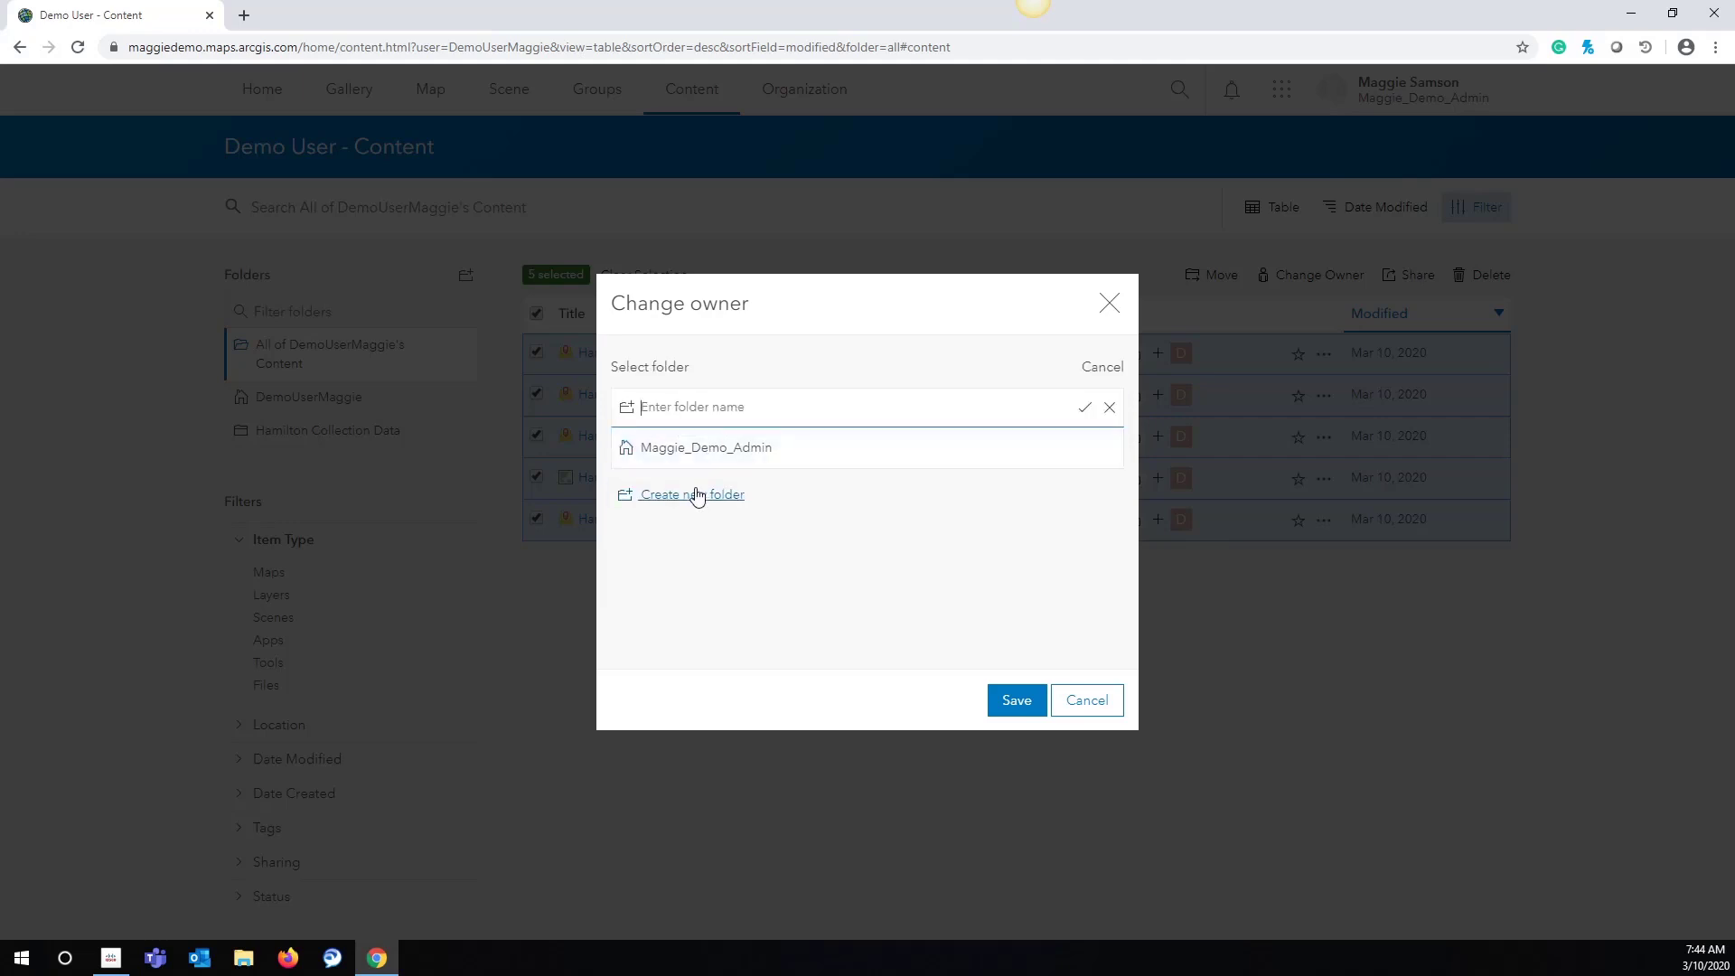
click(699, 440)
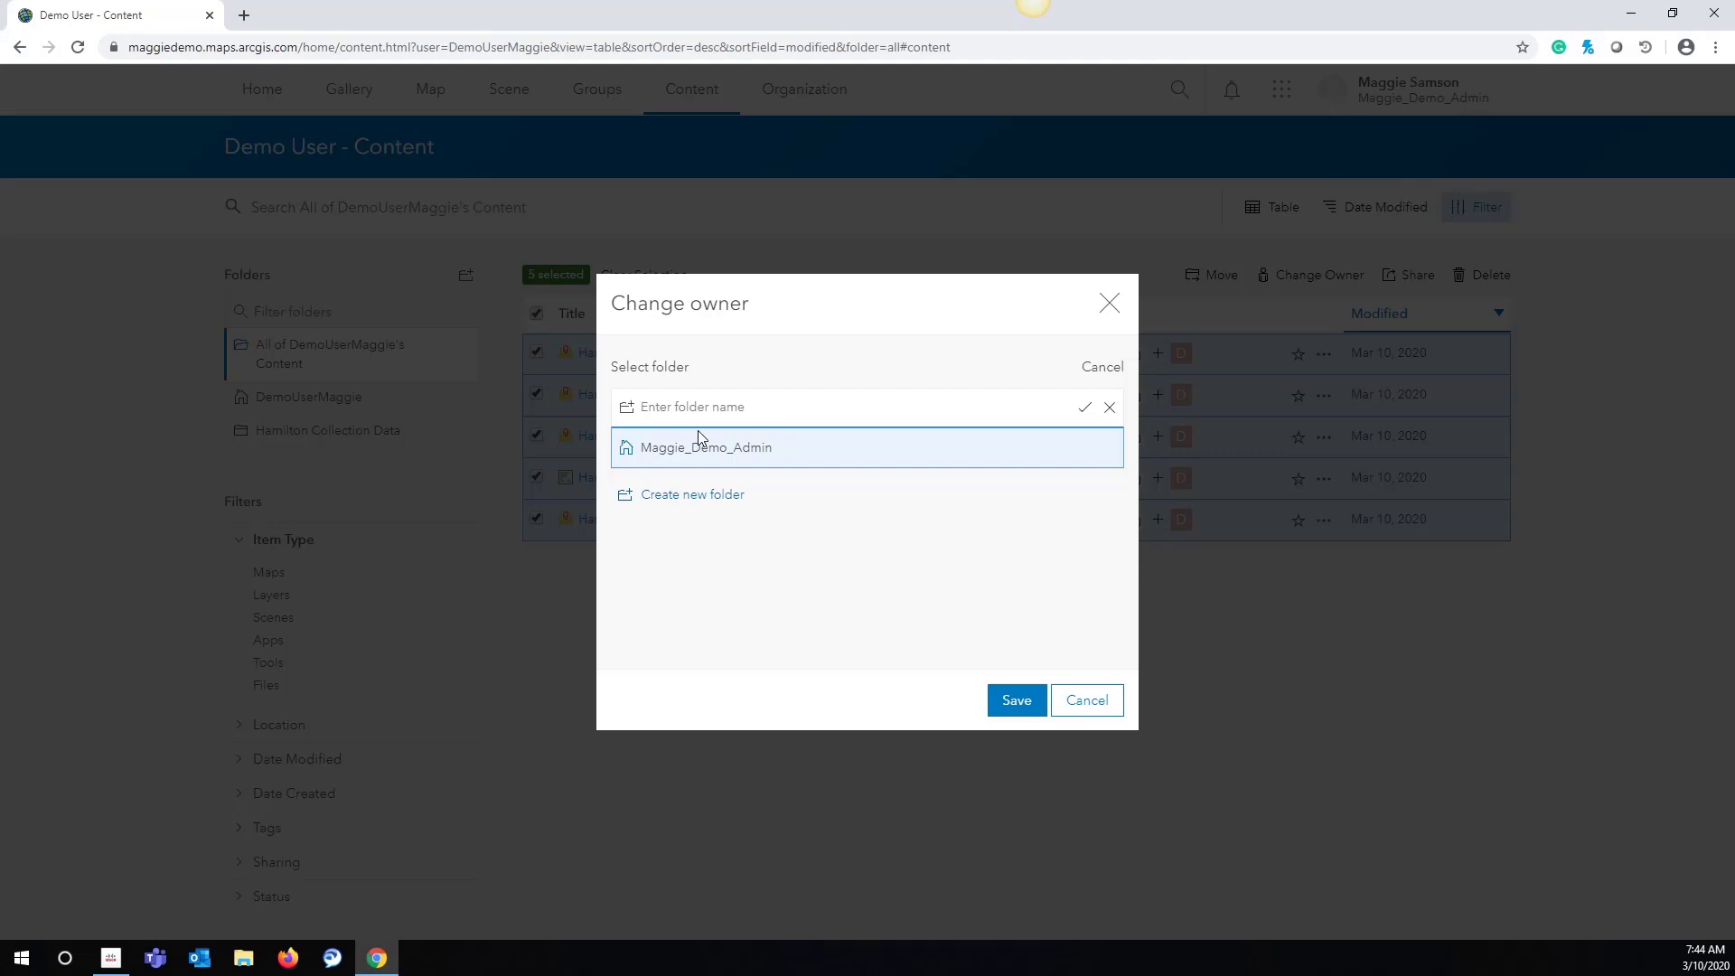
text(Test_User_Itema)
key(BackSpace)
text(s)
click(1016, 702)
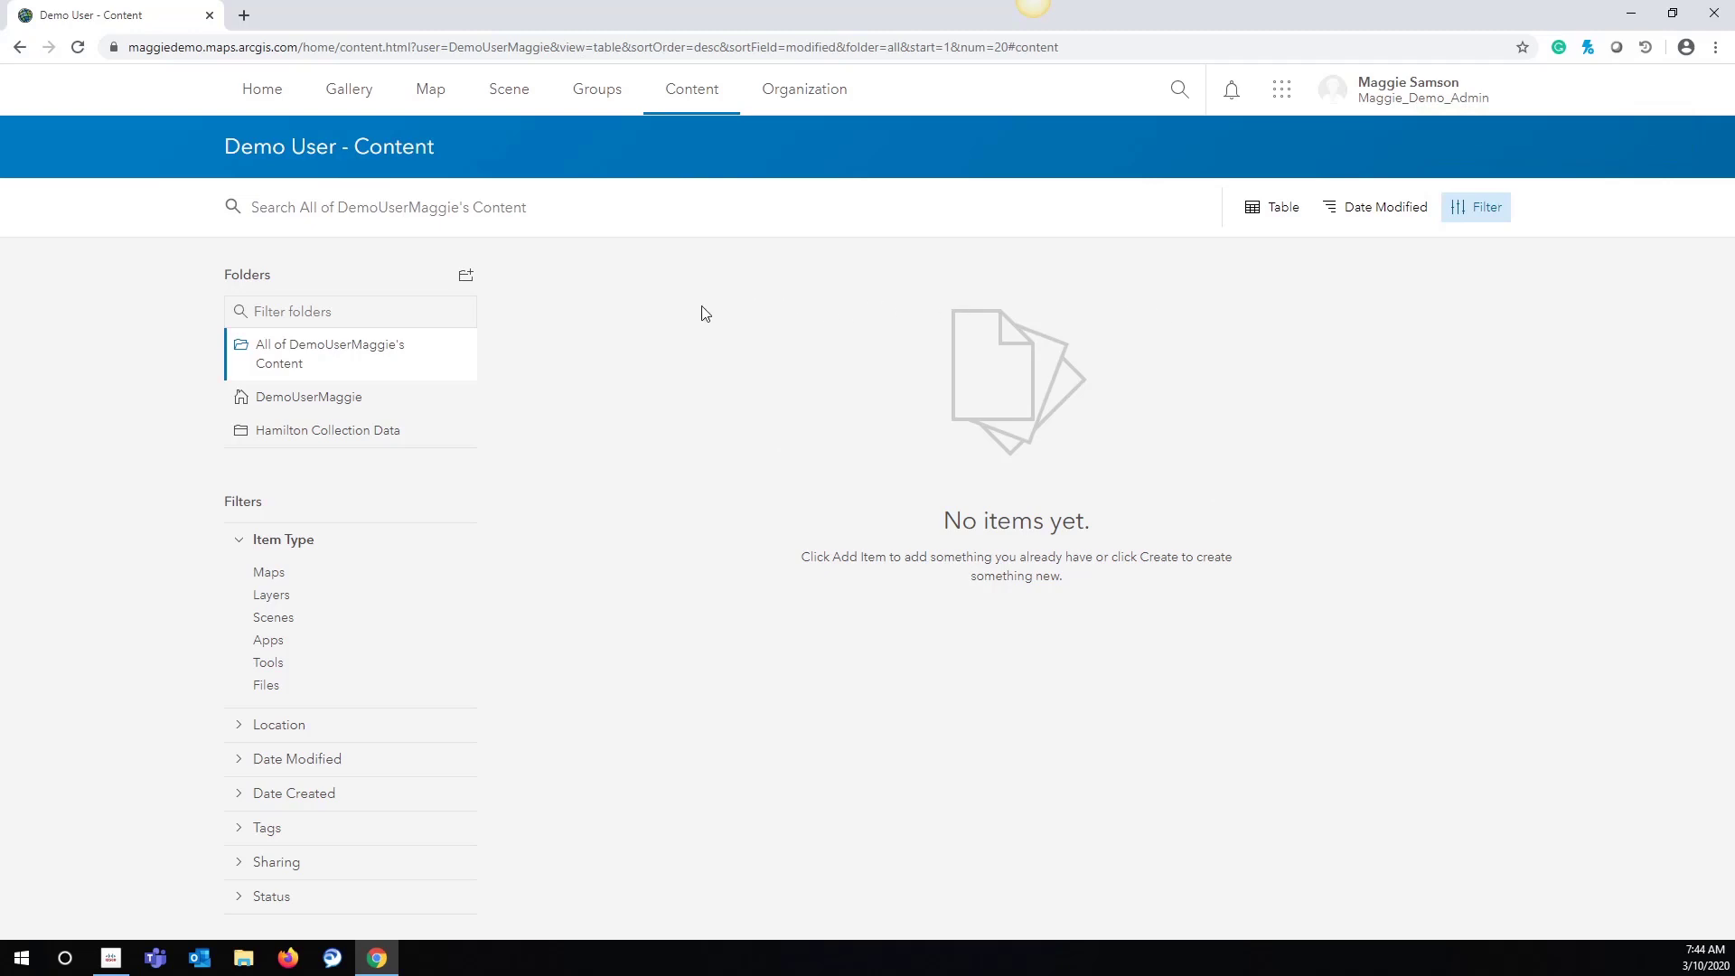
- Remove Demo User from the Collector Content group in their groups list
click(817, 90)
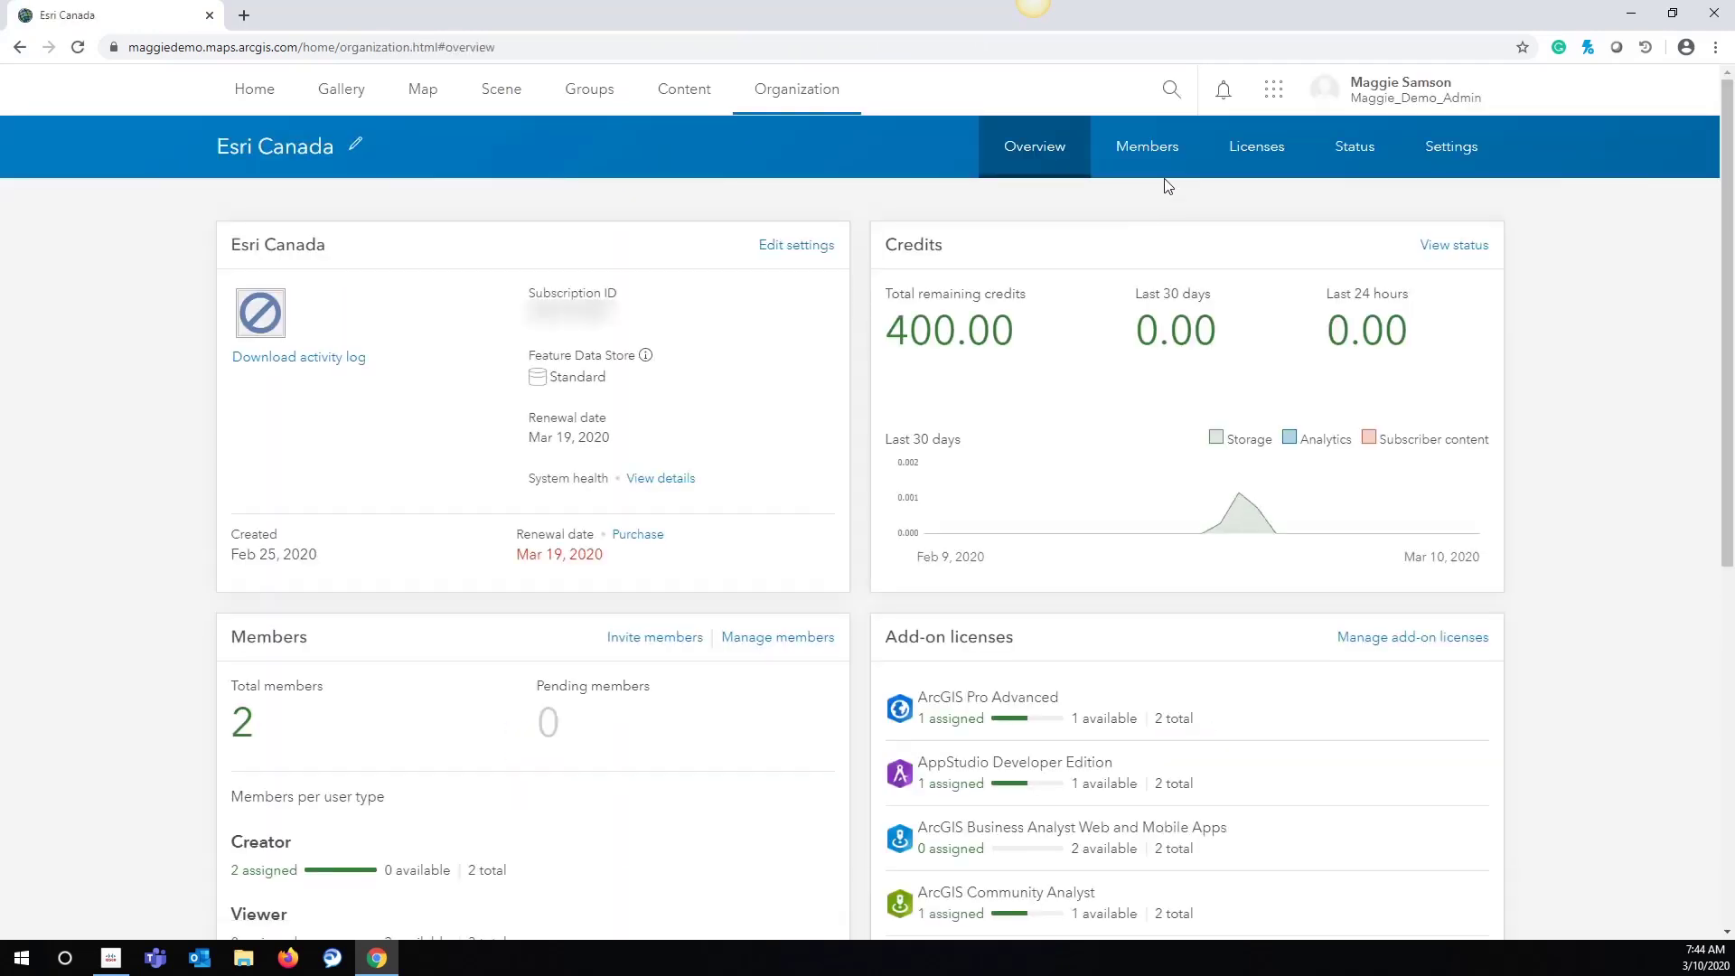
click(1157, 154)
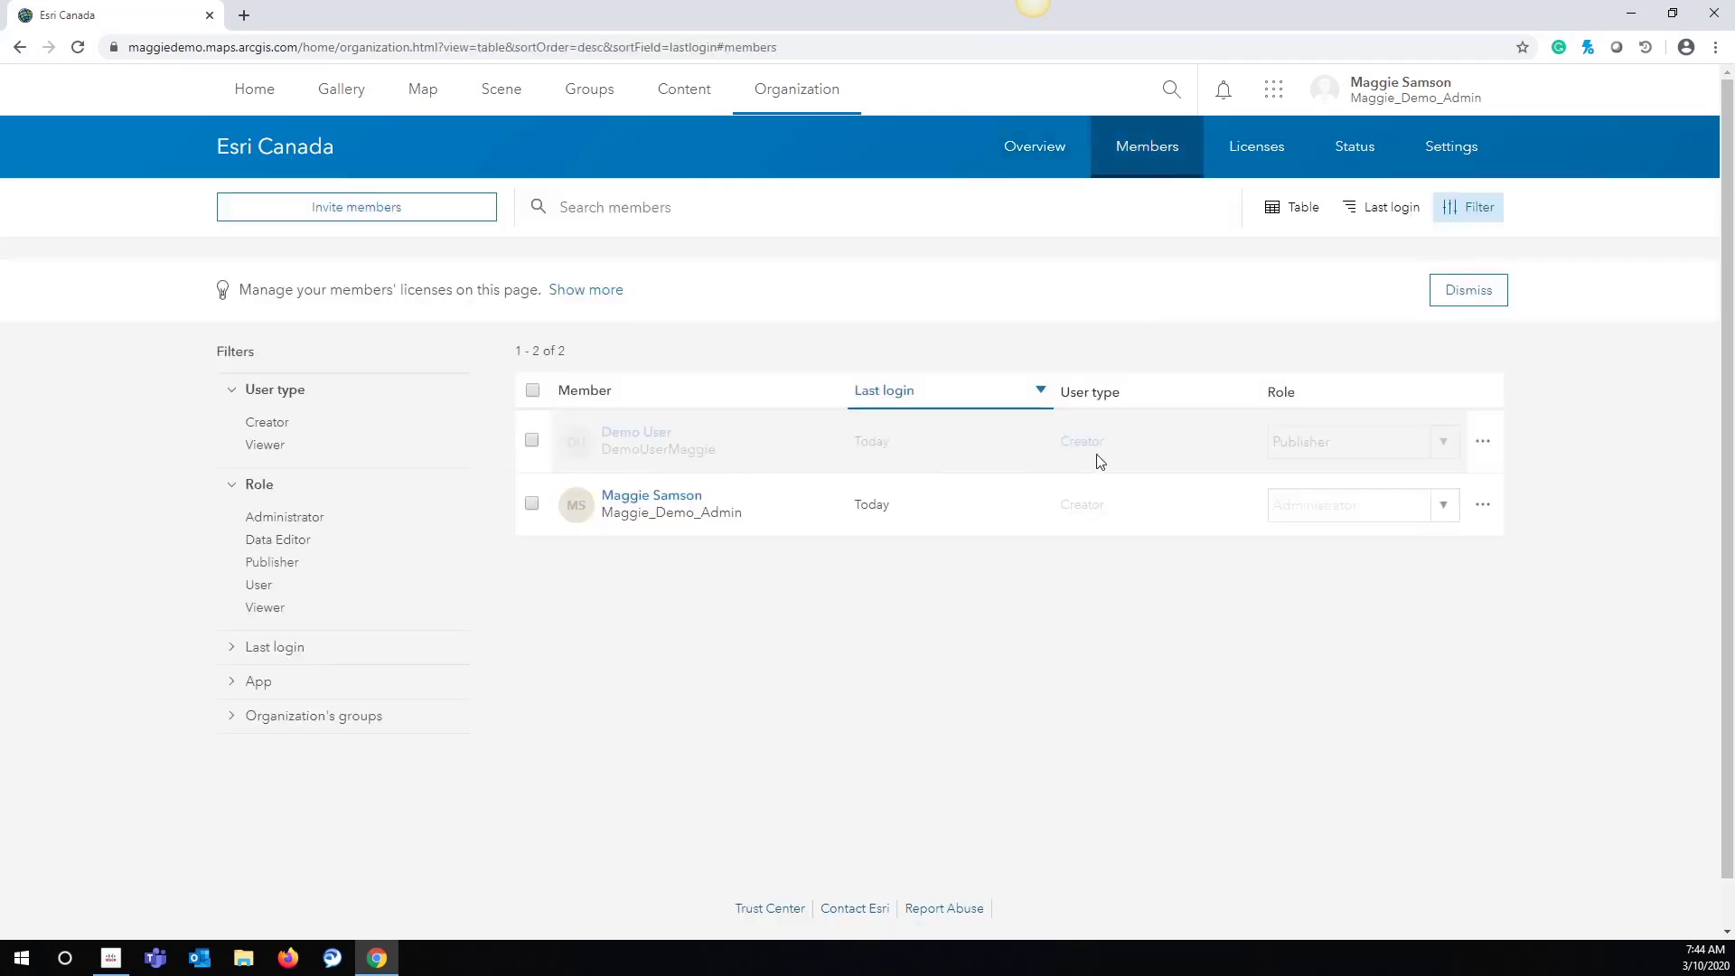
click(1487, 448)
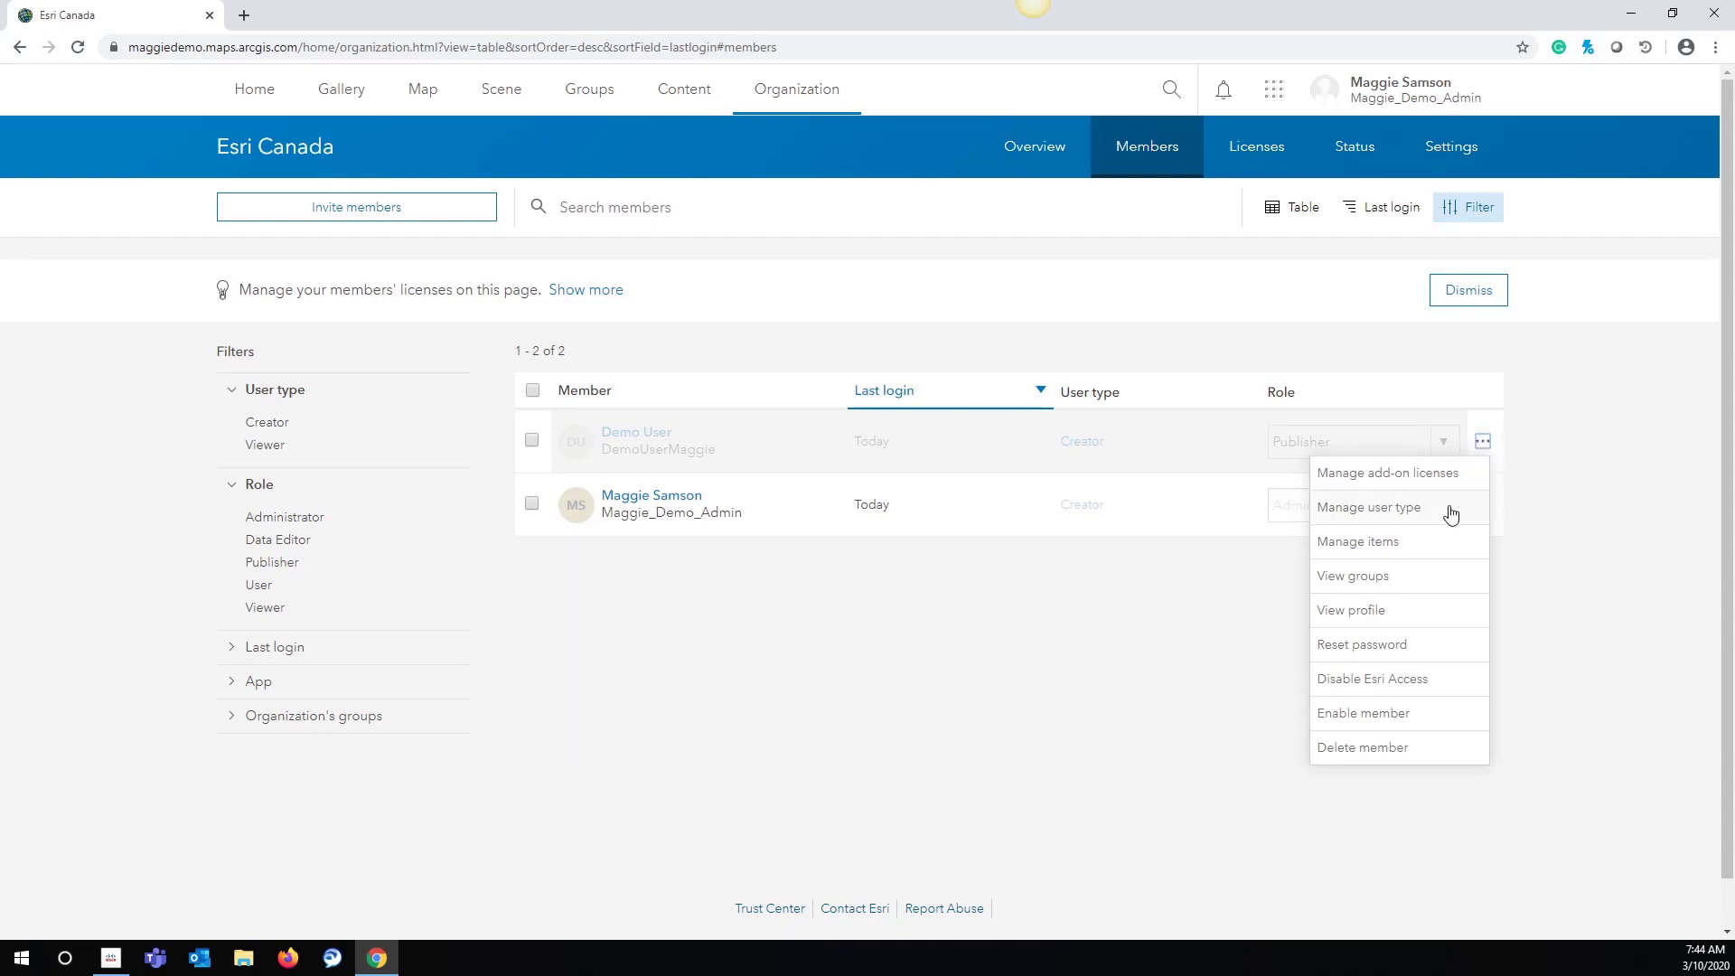
click(1414, 585)
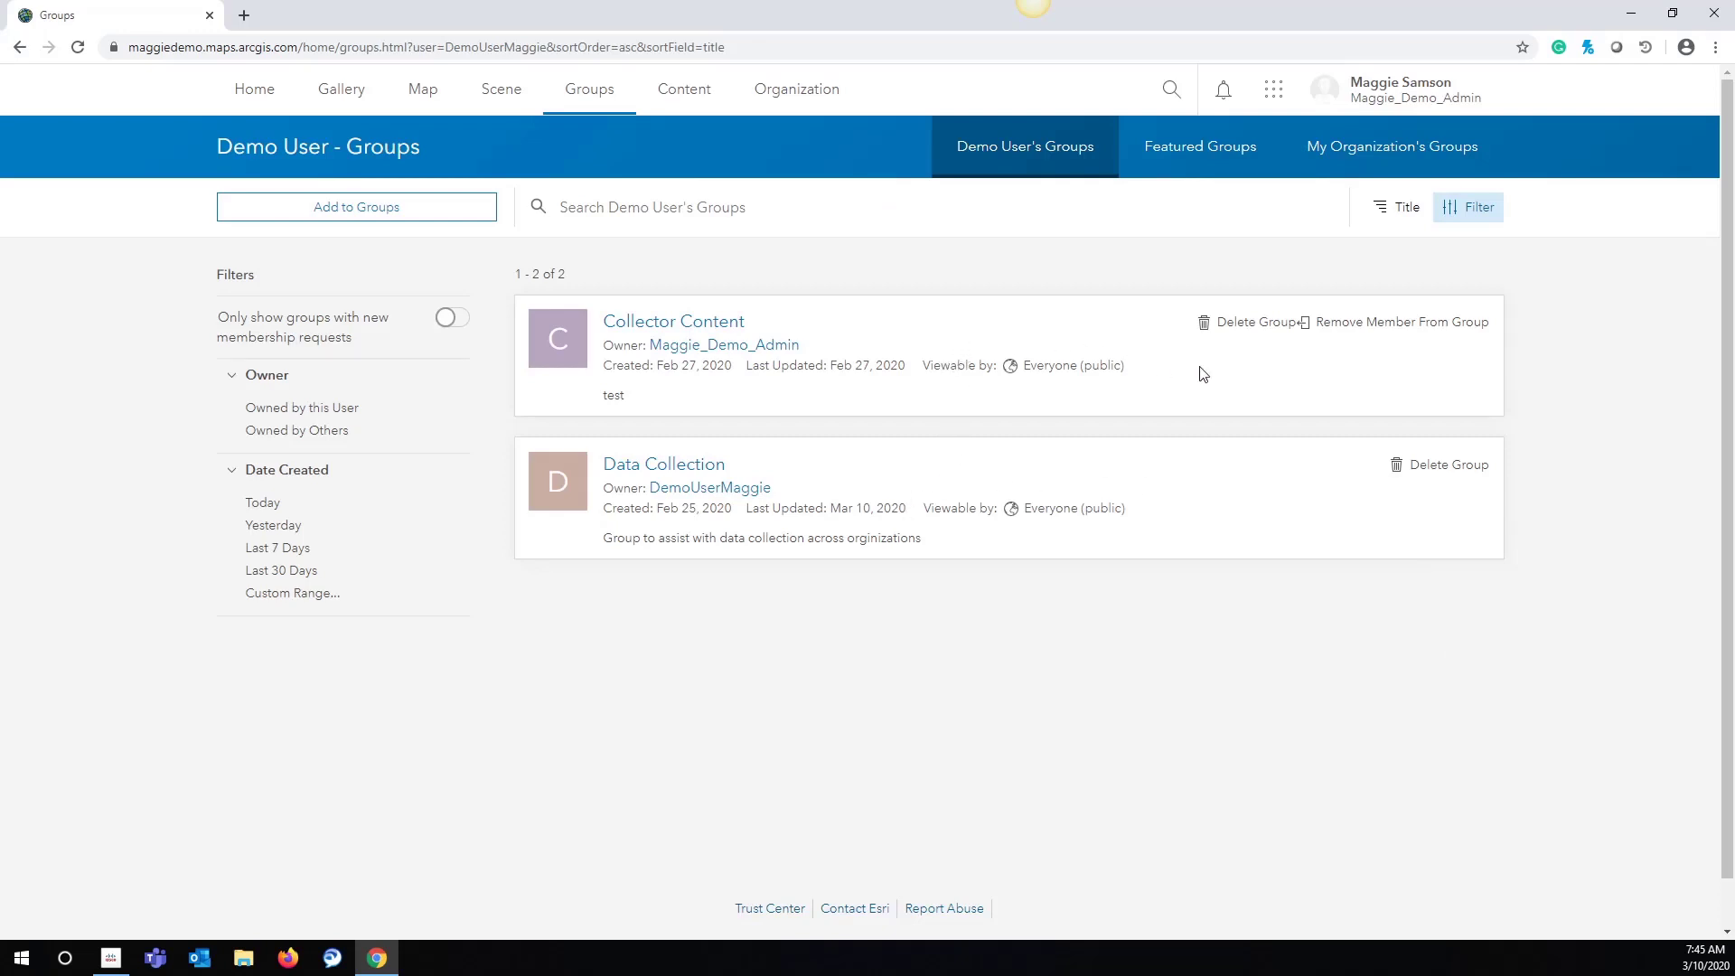
click(1372, 327)
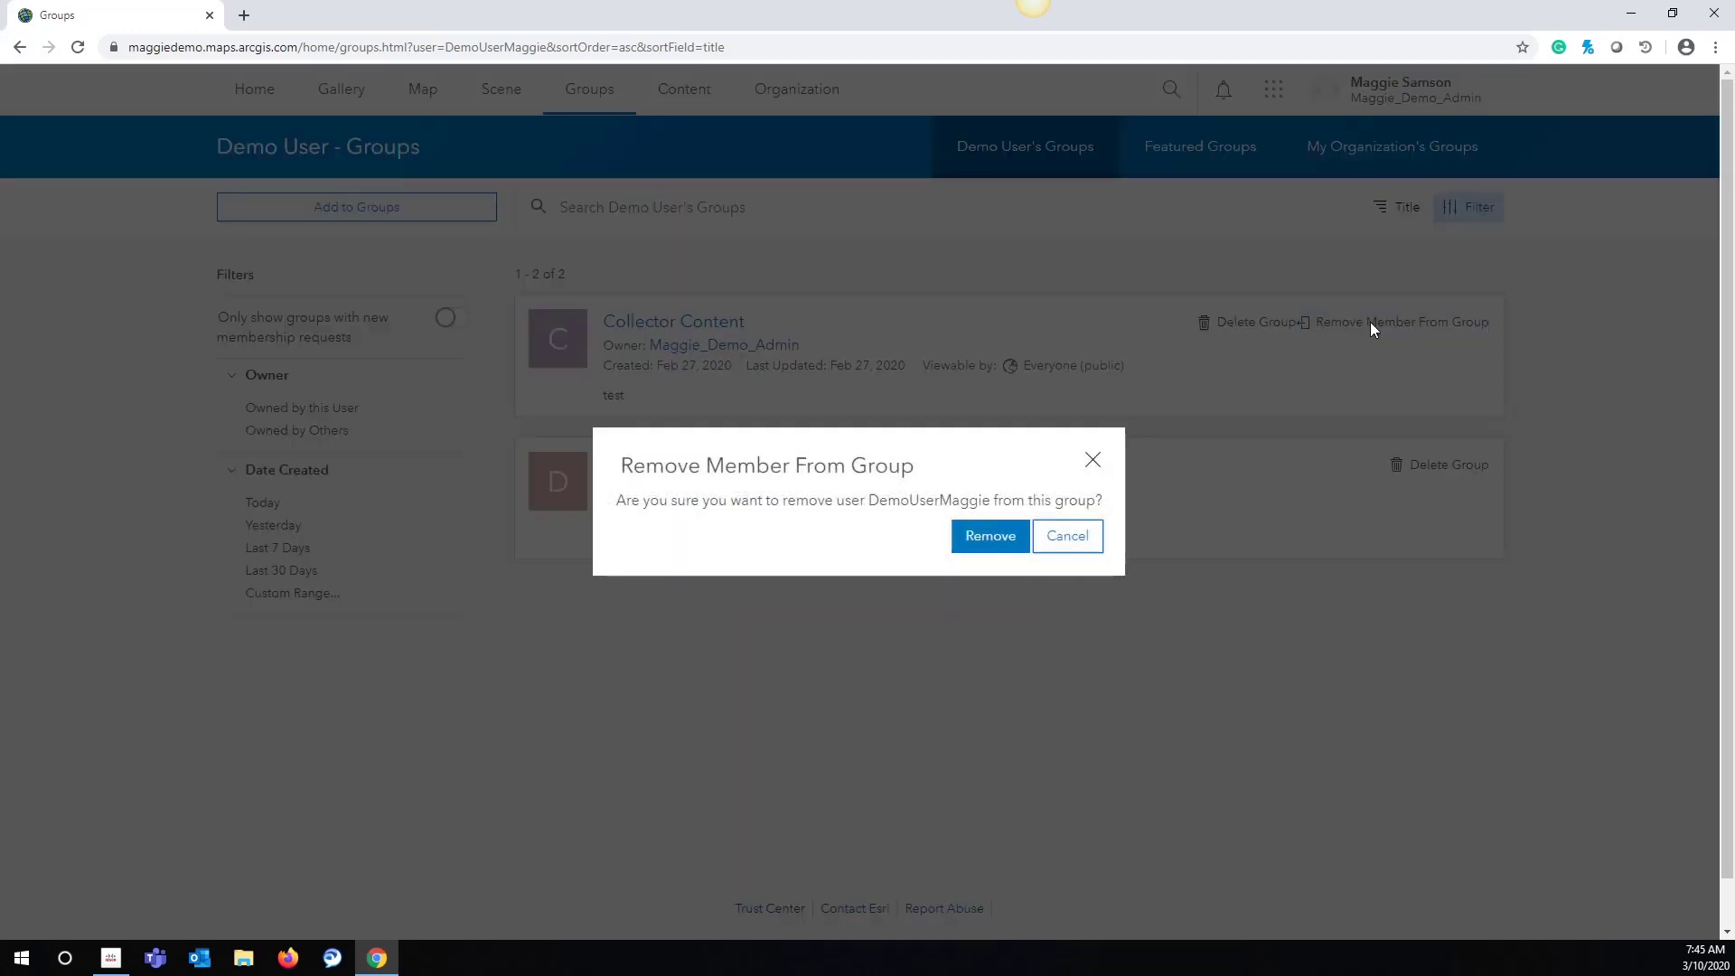
click(994, 541)
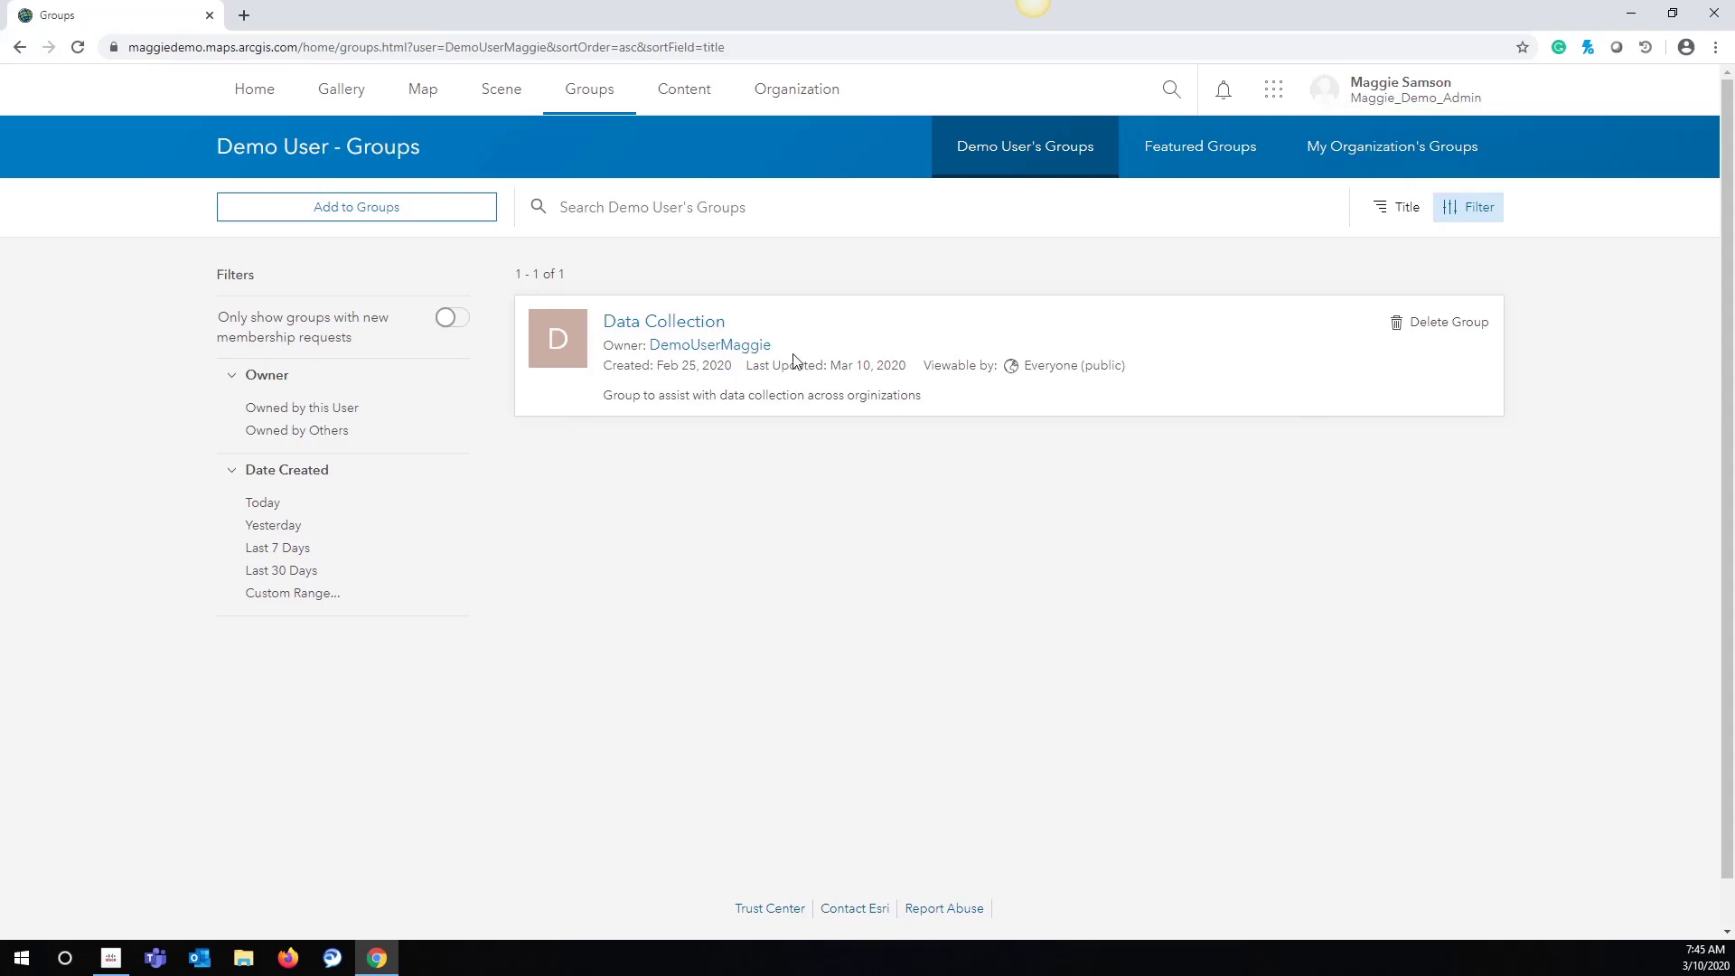
- Make the administrator owner of the Data Collection group, then return to the Organization overview
click(668, 331)
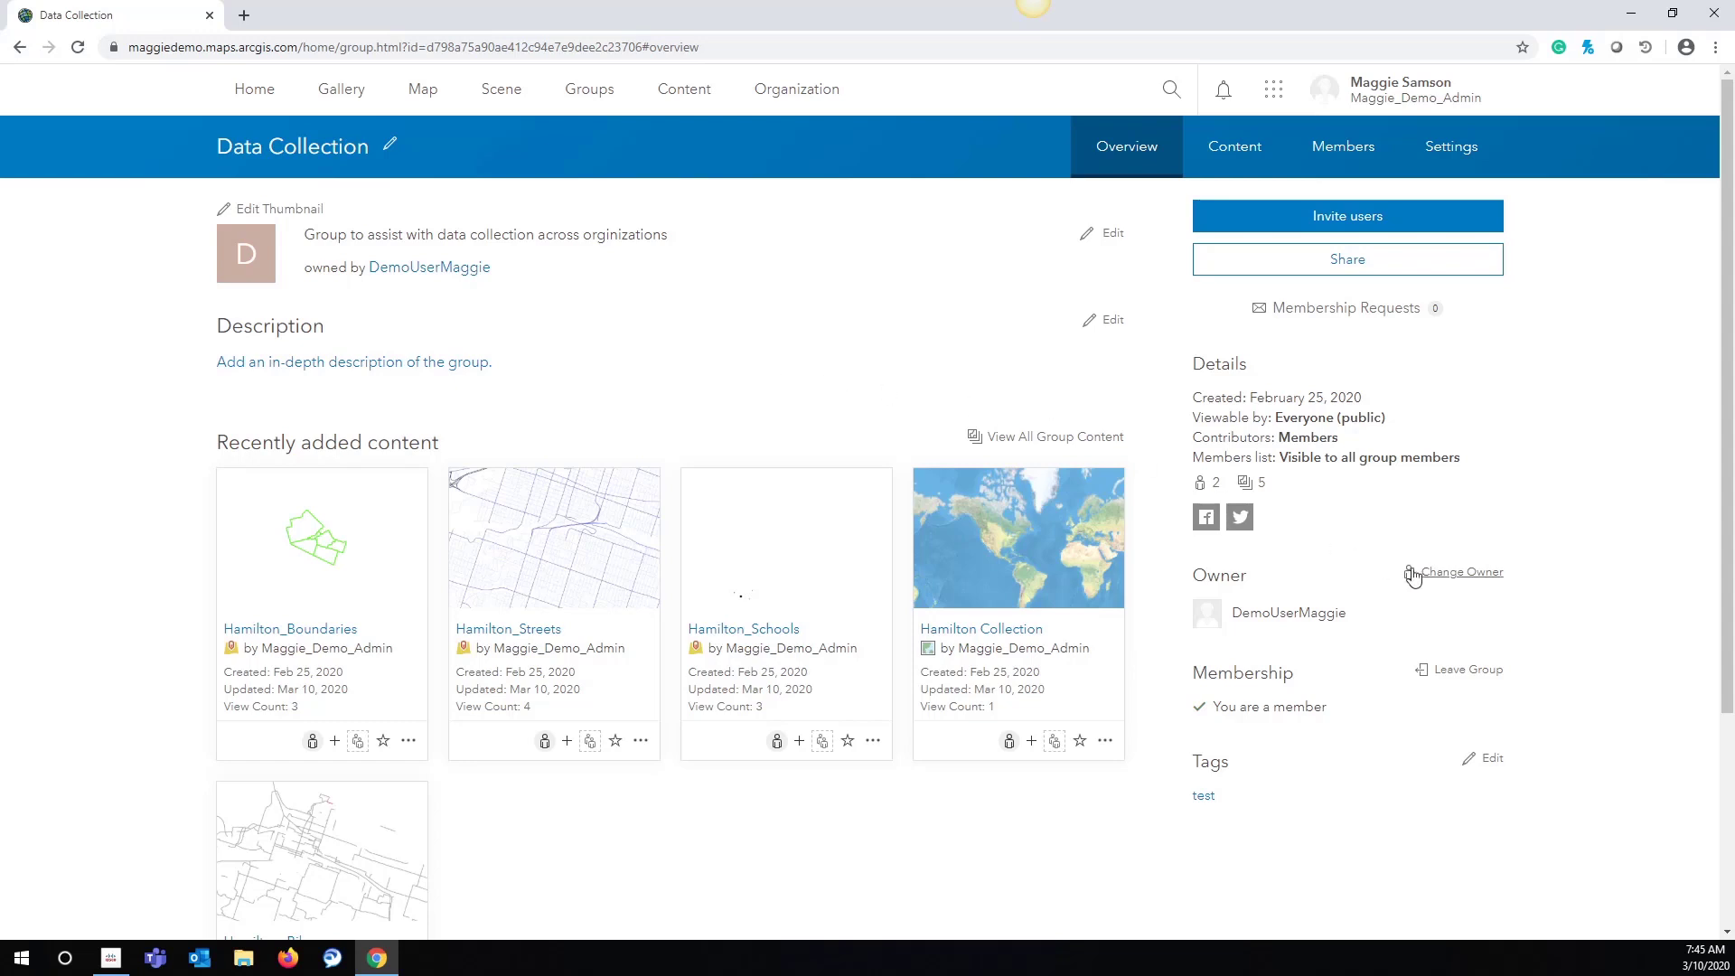
click(1456, 575)
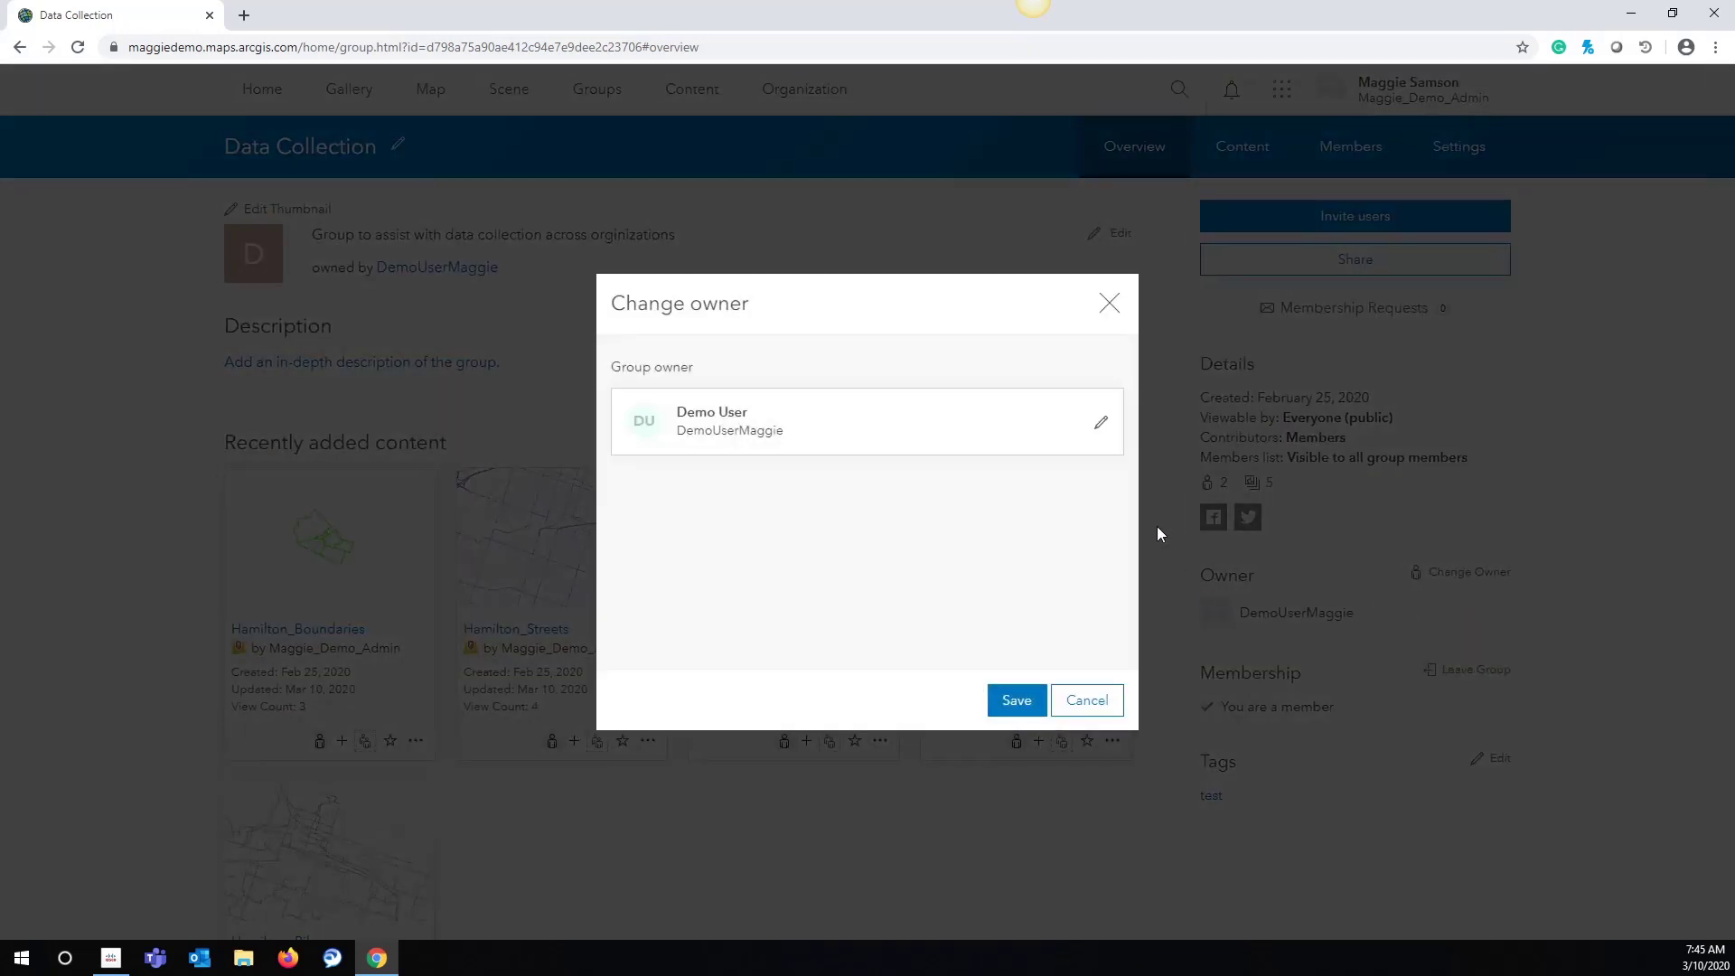
click(1101, 423)
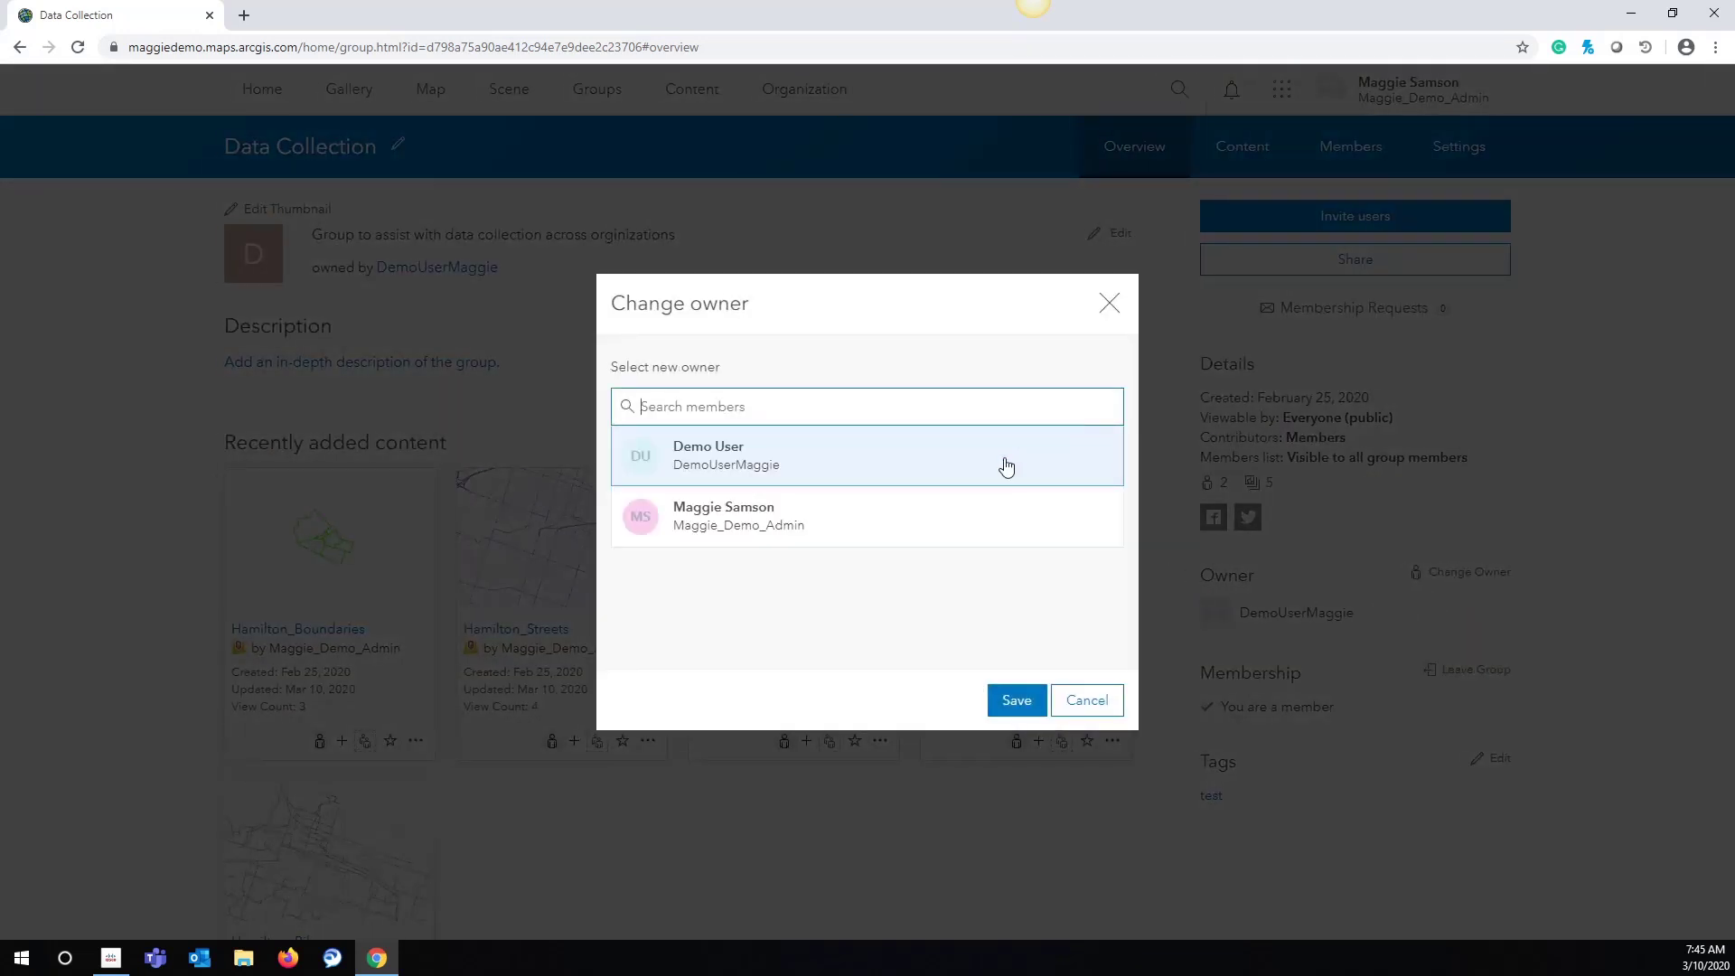
click(940, 537)
click(1016, 700)
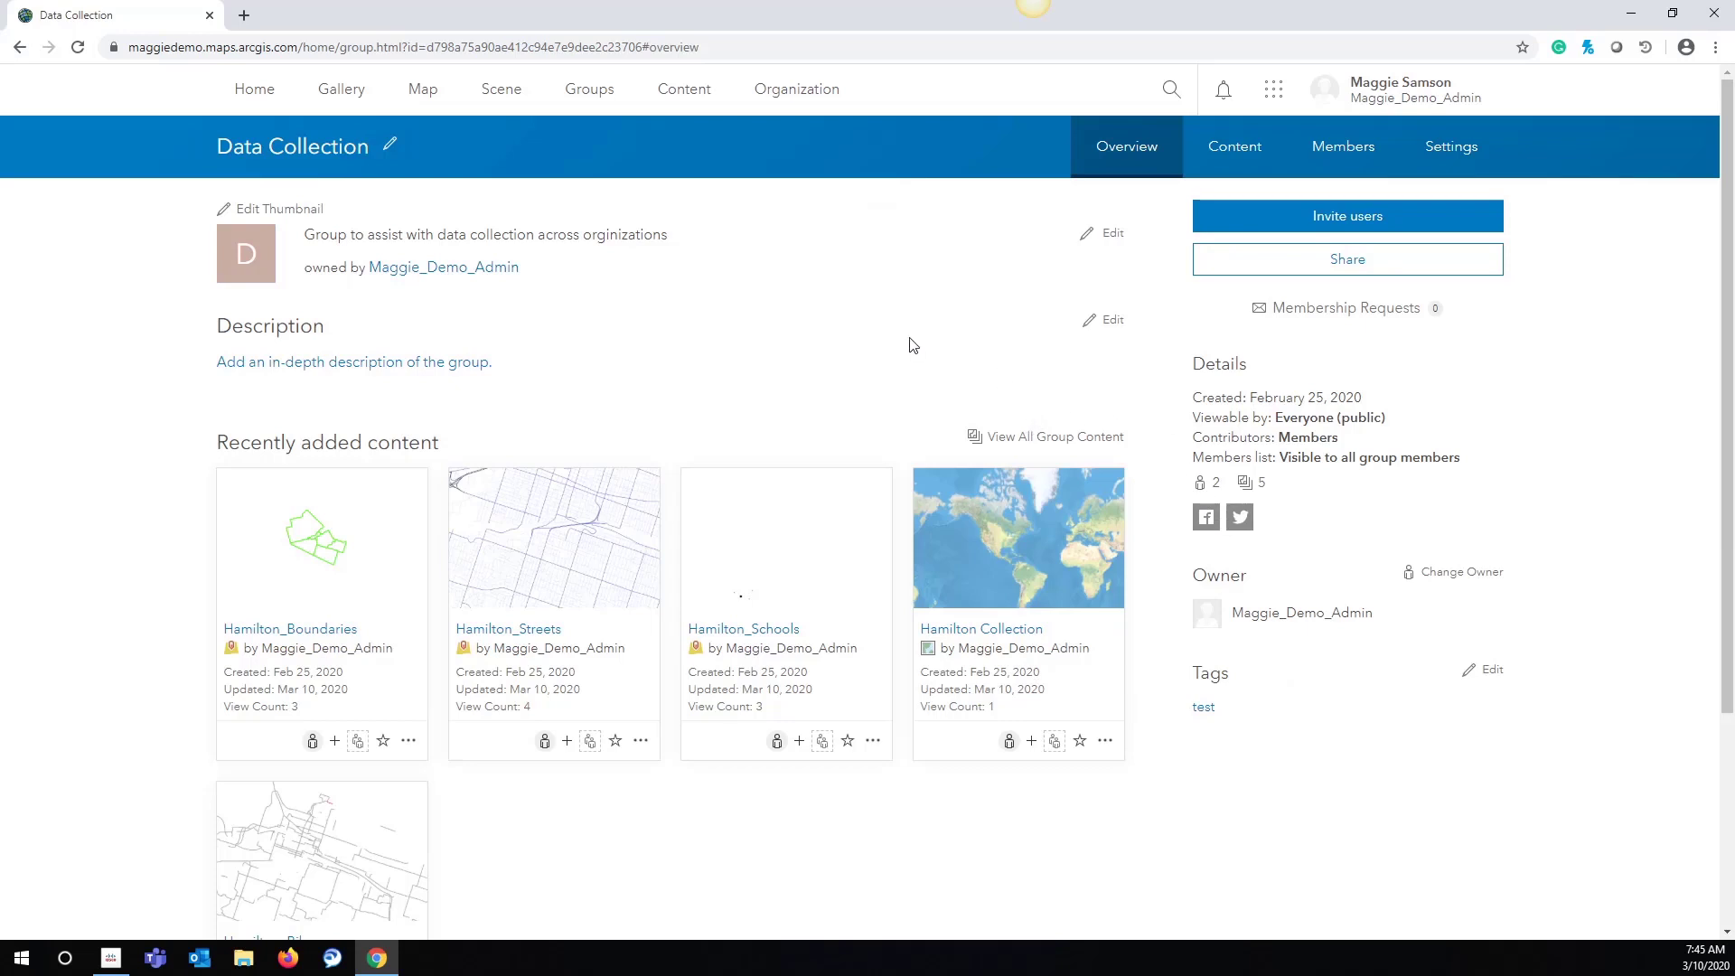
click(800, 99)
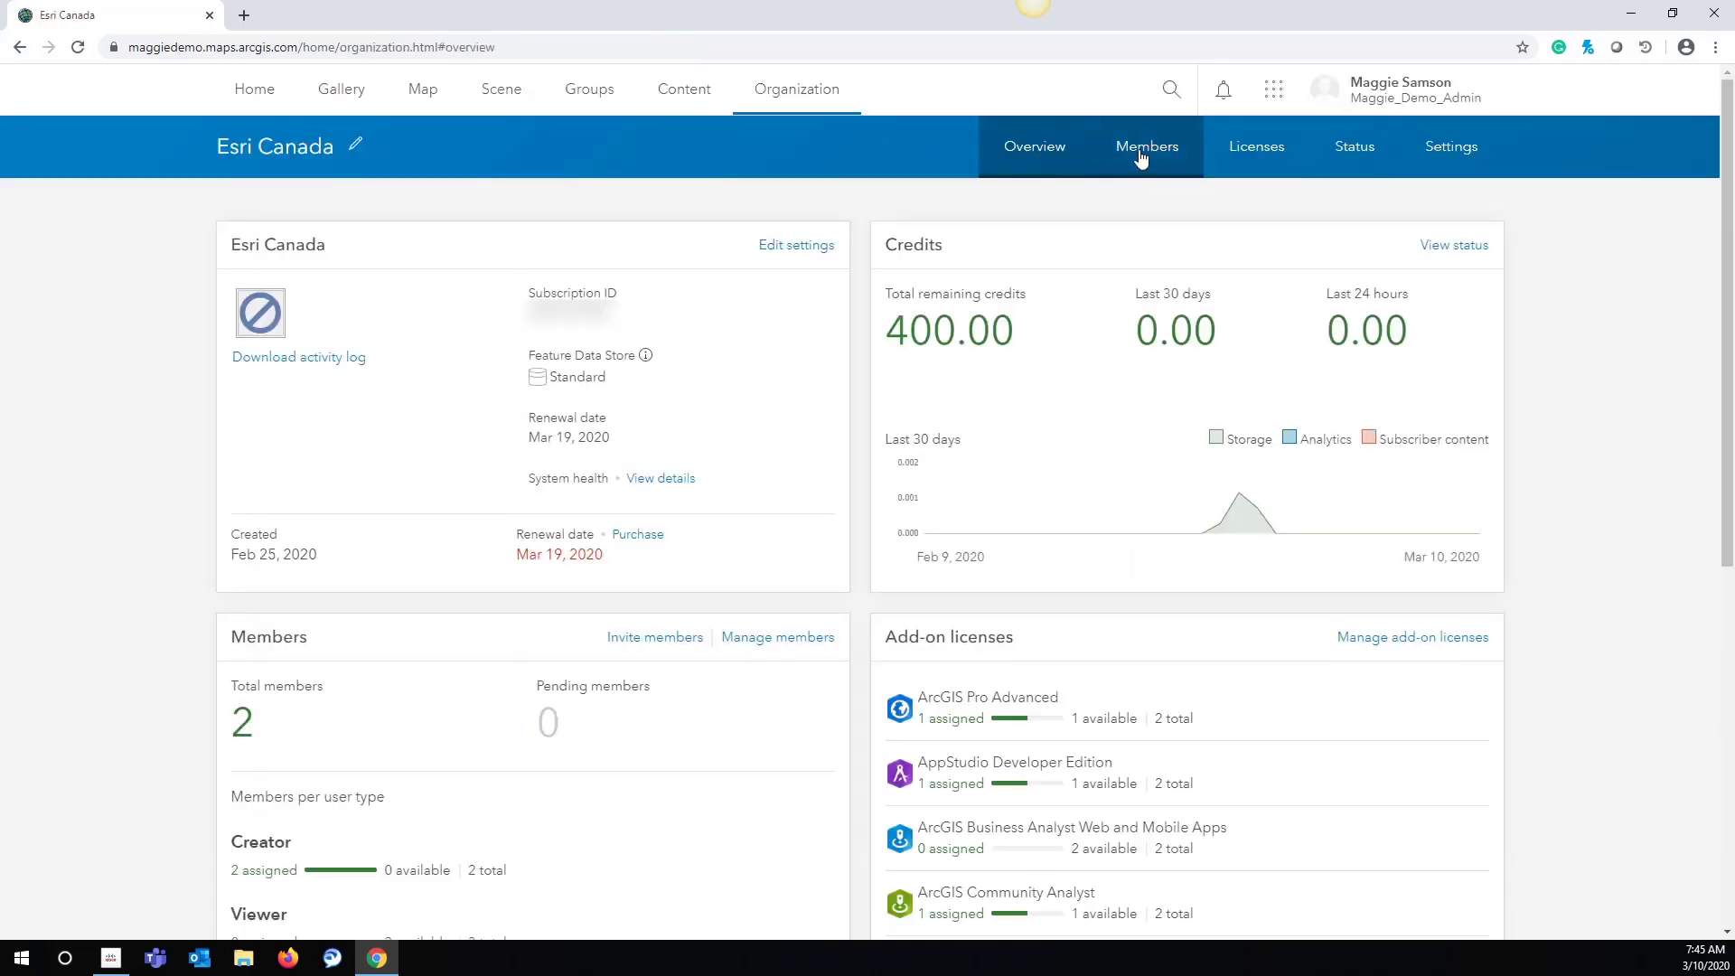
- Open Demo User's add-on license settings from the Members list
click(1145, 156)
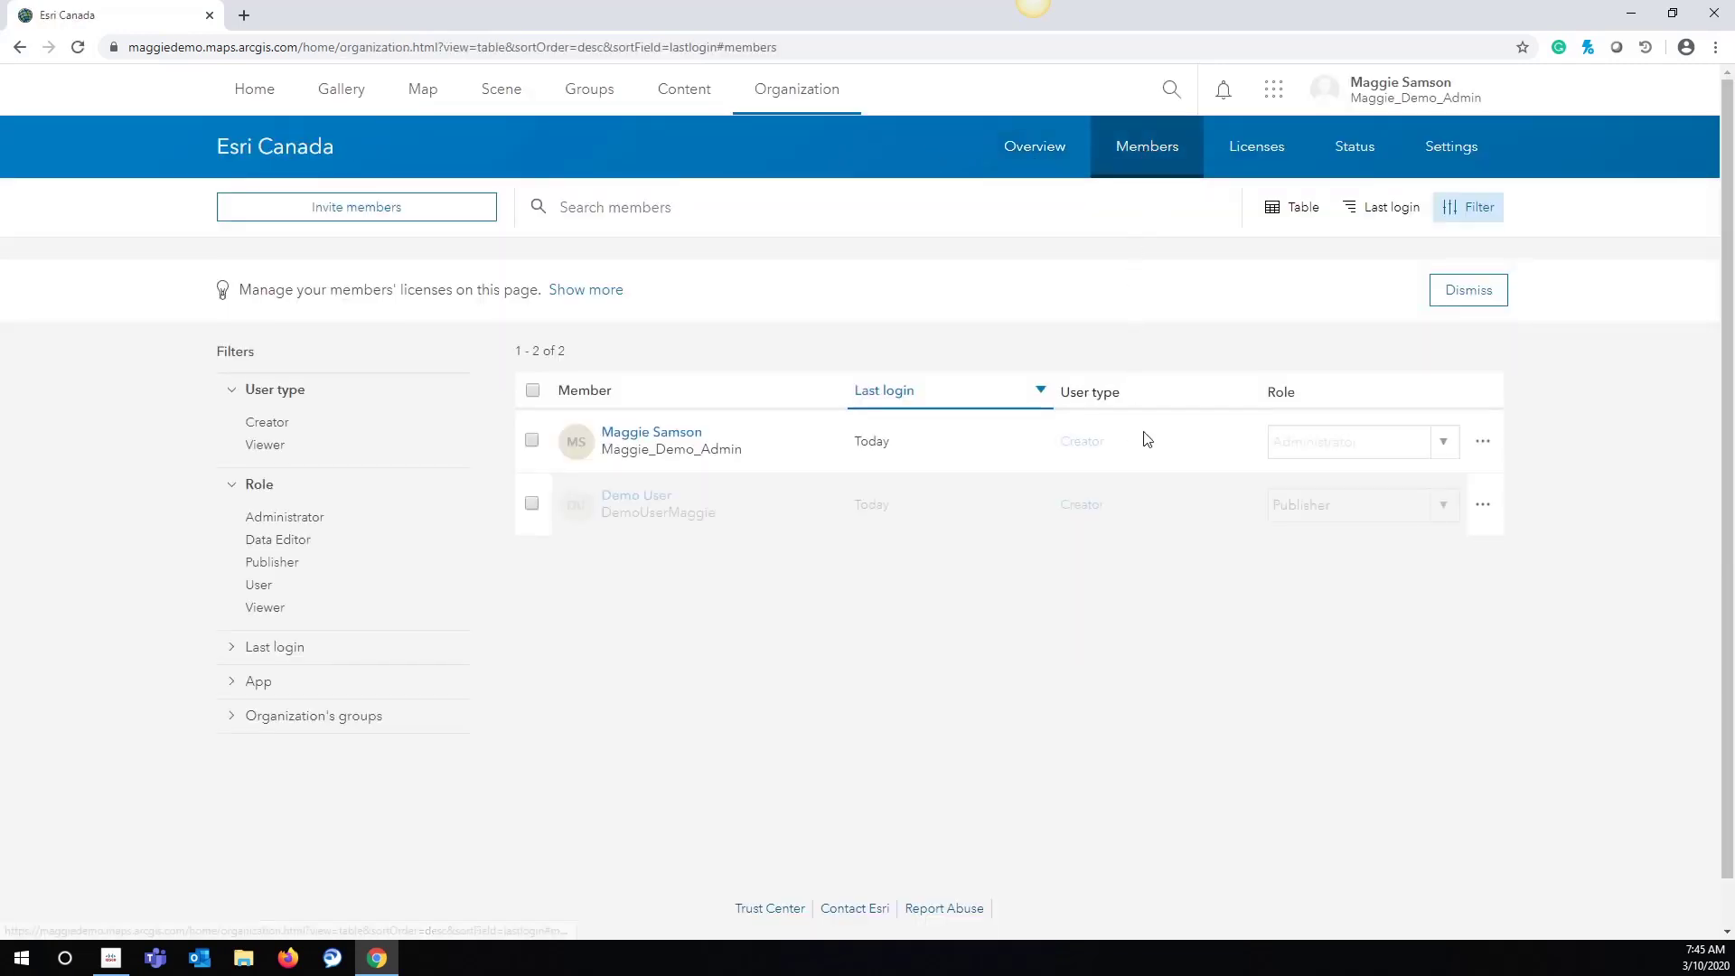
click(1483, 506)
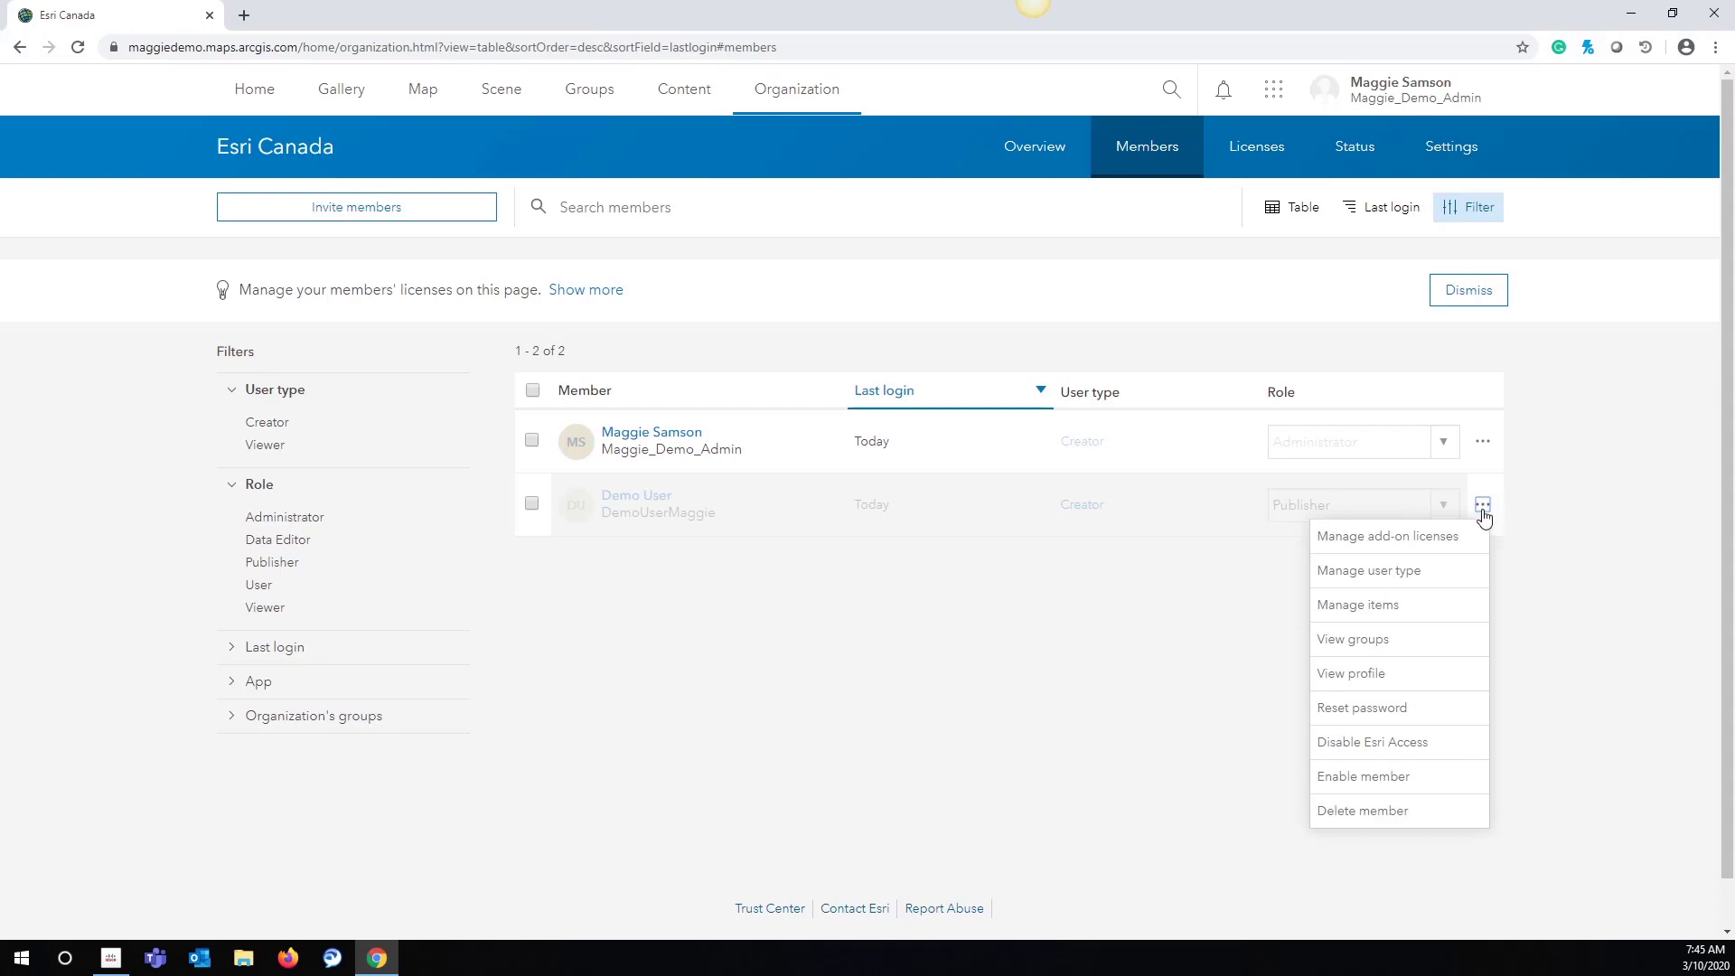
click(1437, 539)
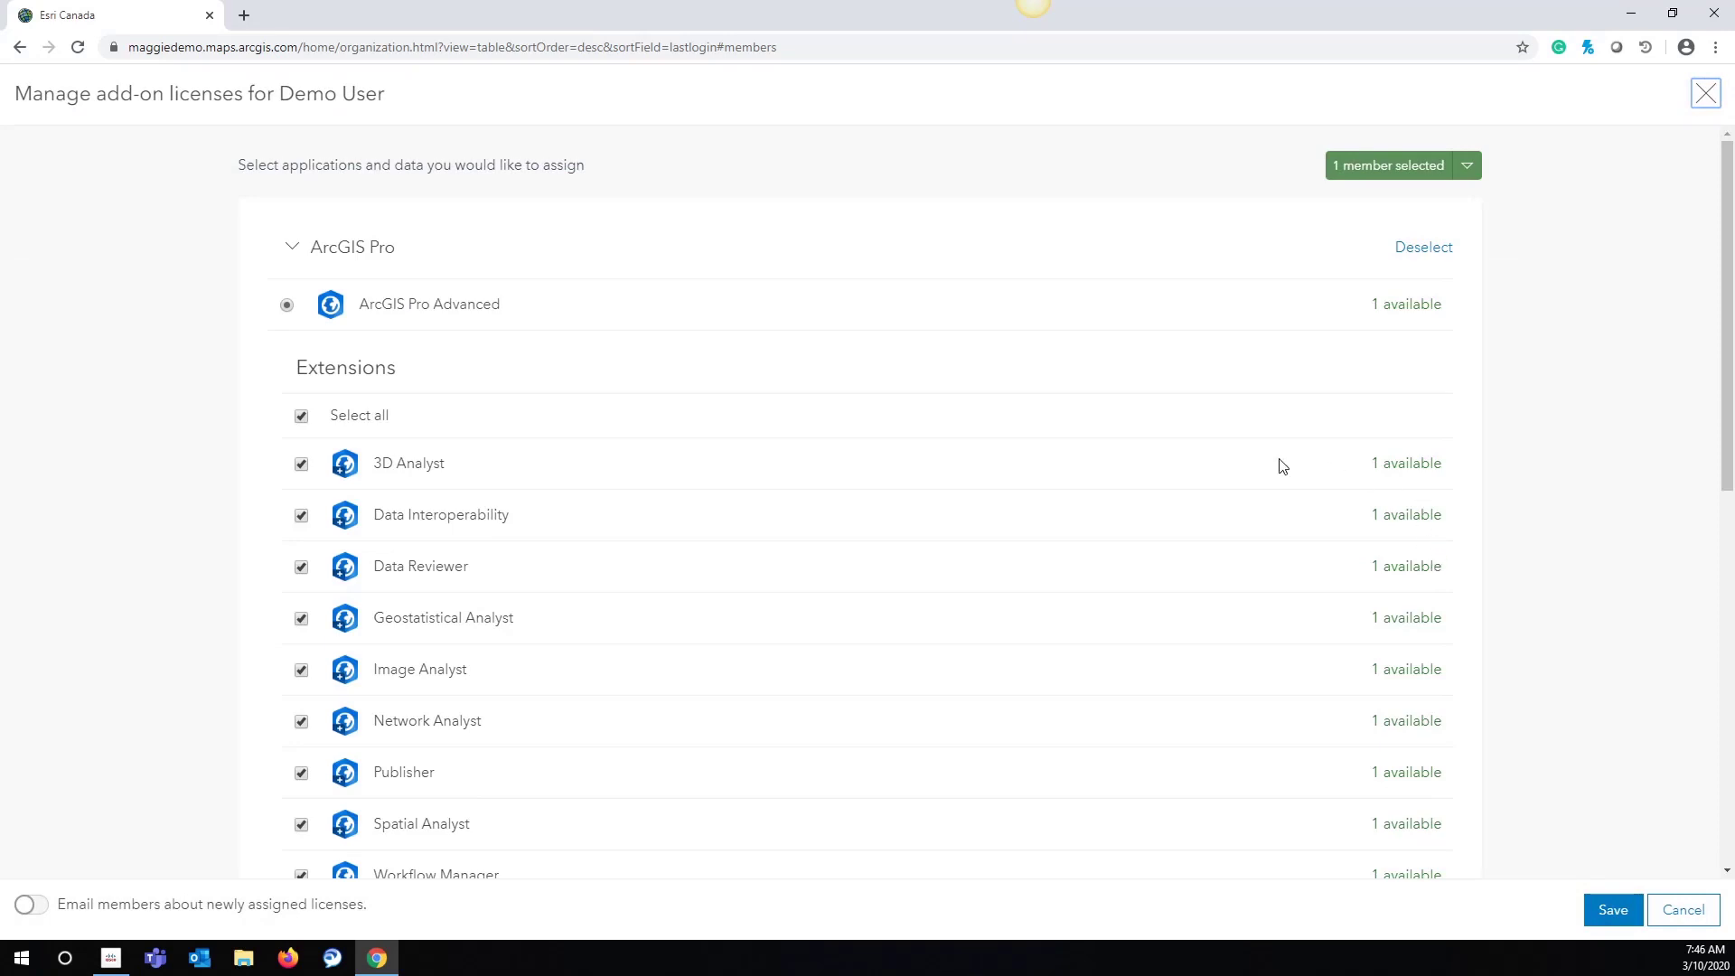
scroll(908, 383, down, 5)
scroll(933, 446, down, 4)
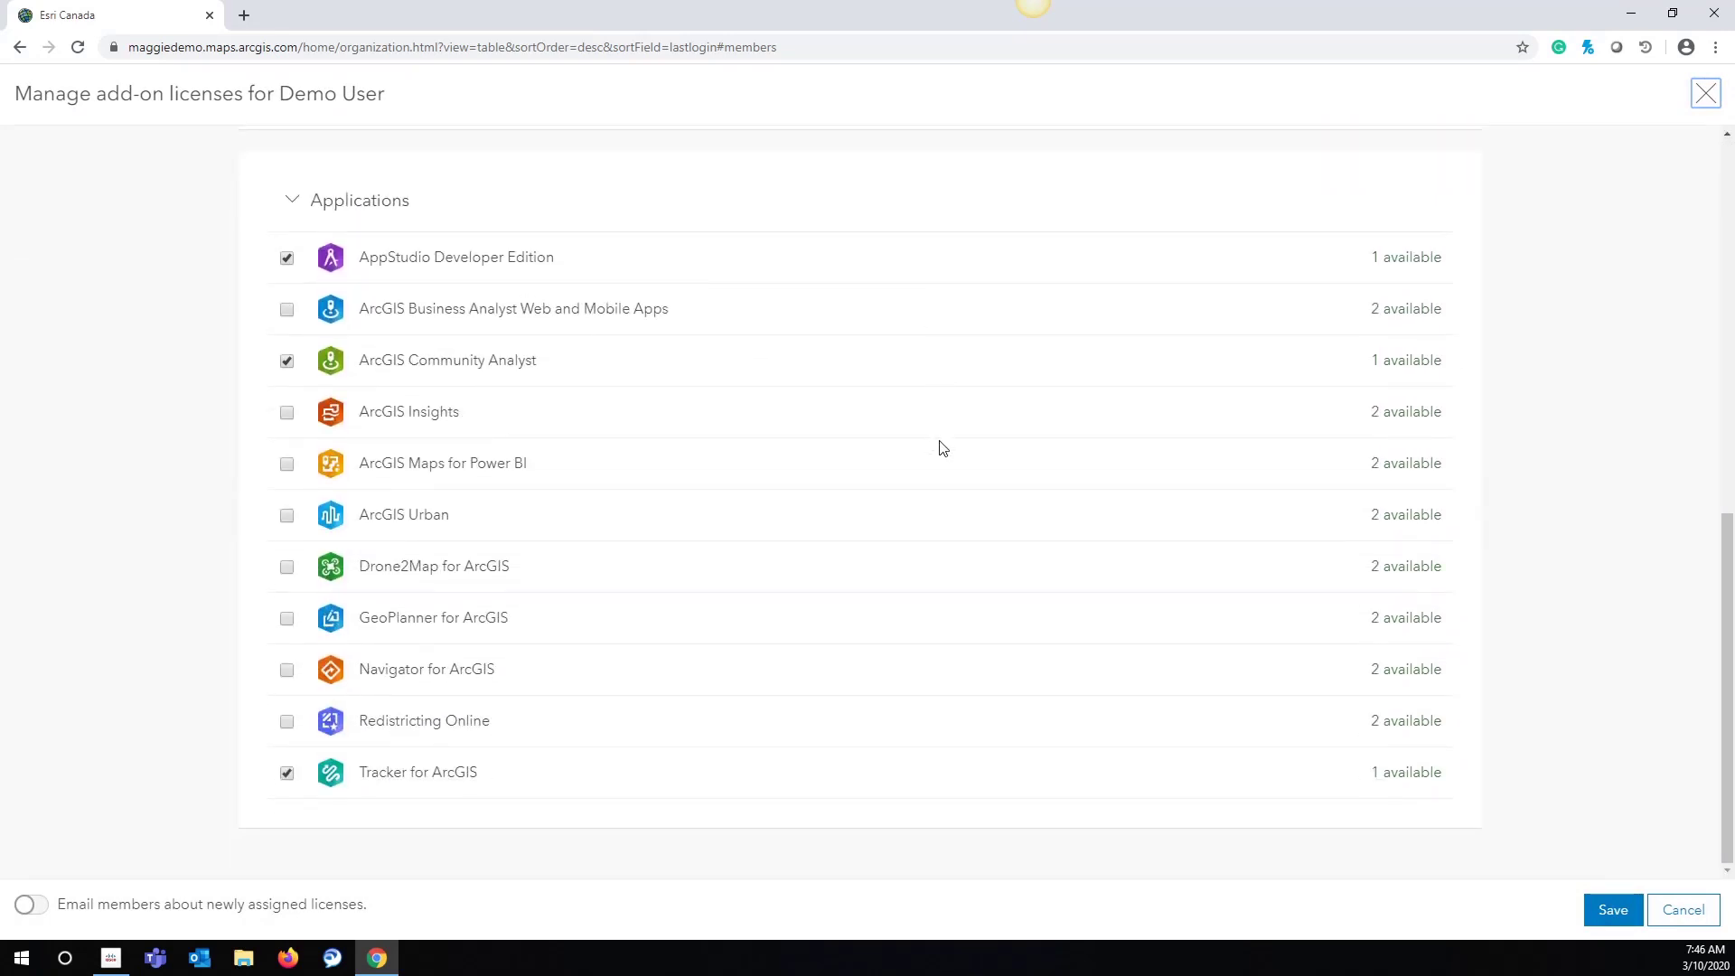
scroll(941, 438, up, 3)
scroll(944, 433, up, 6)
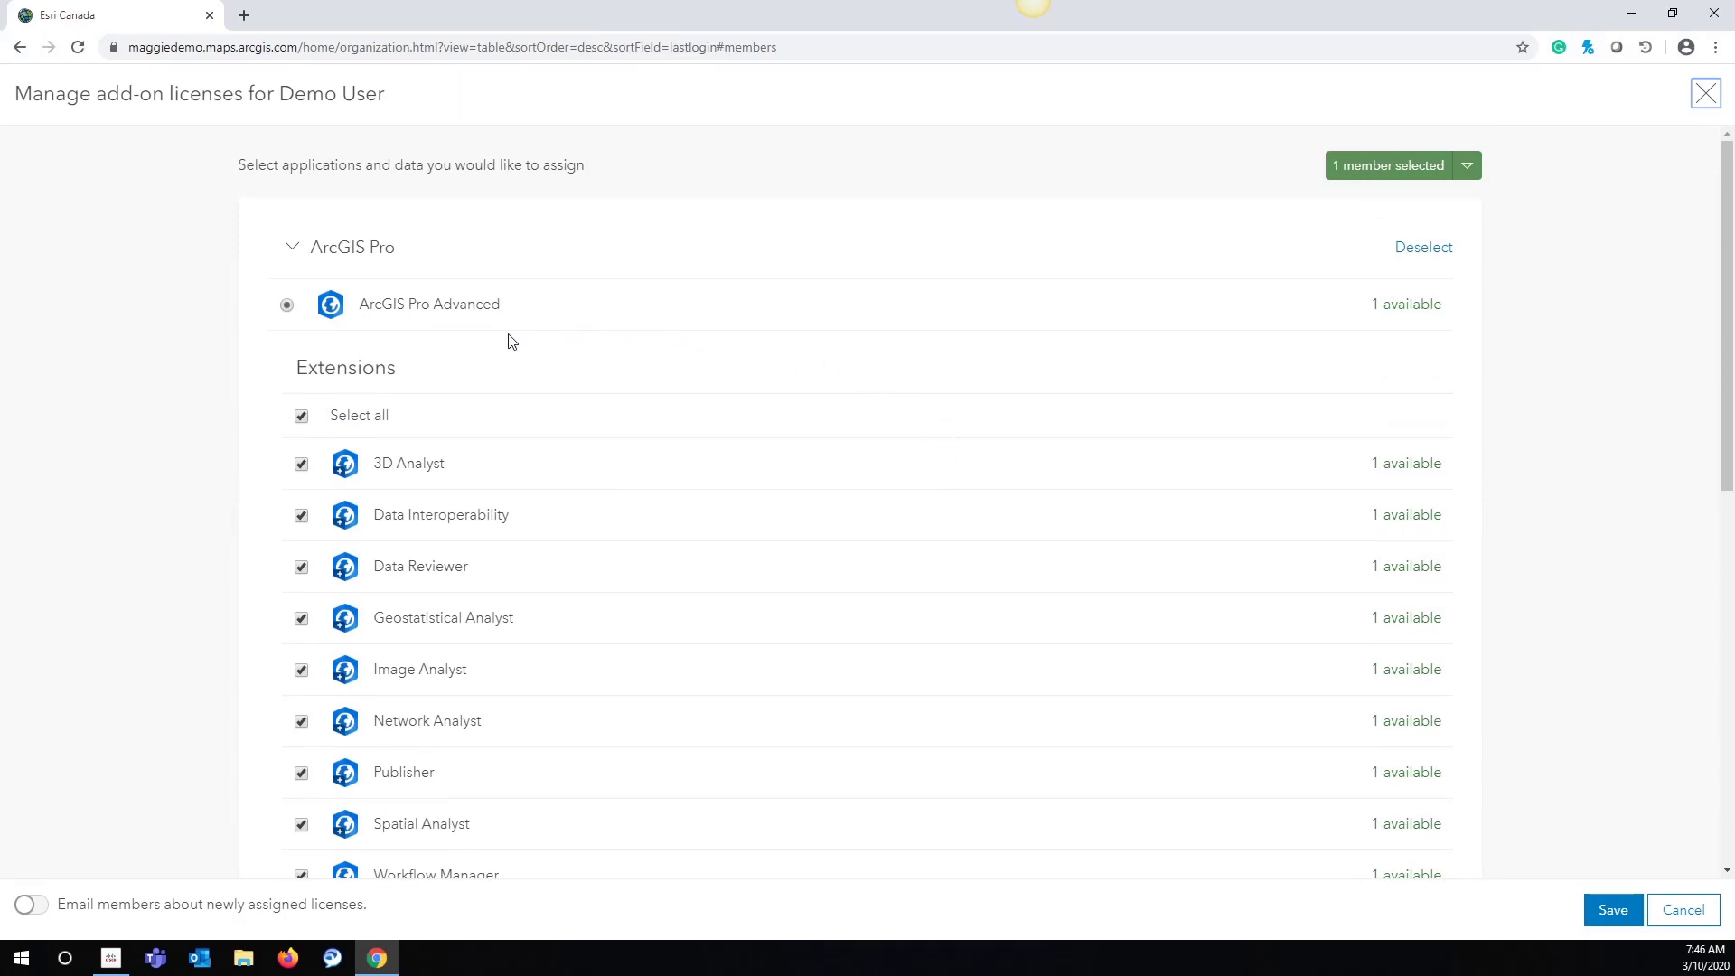
- Unassign ArcGIS Pro Advanced, AppStudio Developer Edition, Community Analyst and Tracker, then save
click(1428, 249)
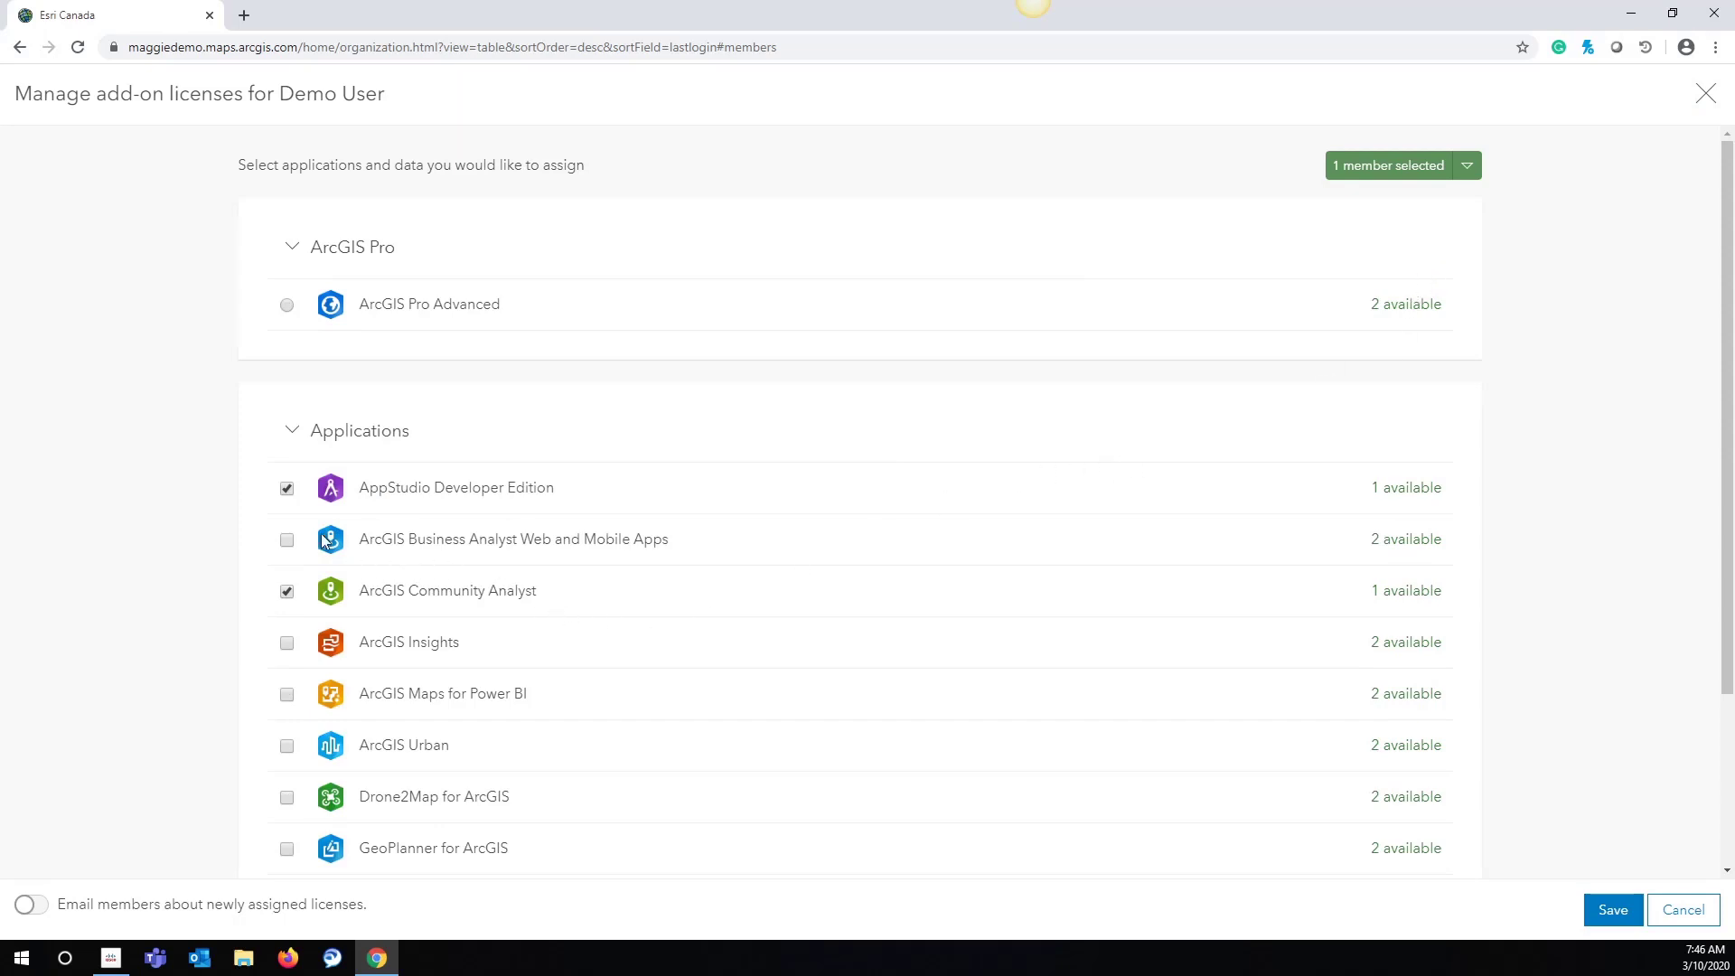
click(287, 489)
click(286, 591)
scroll(285, 605, down, 3)
click(288, 767)
click(288, 773)
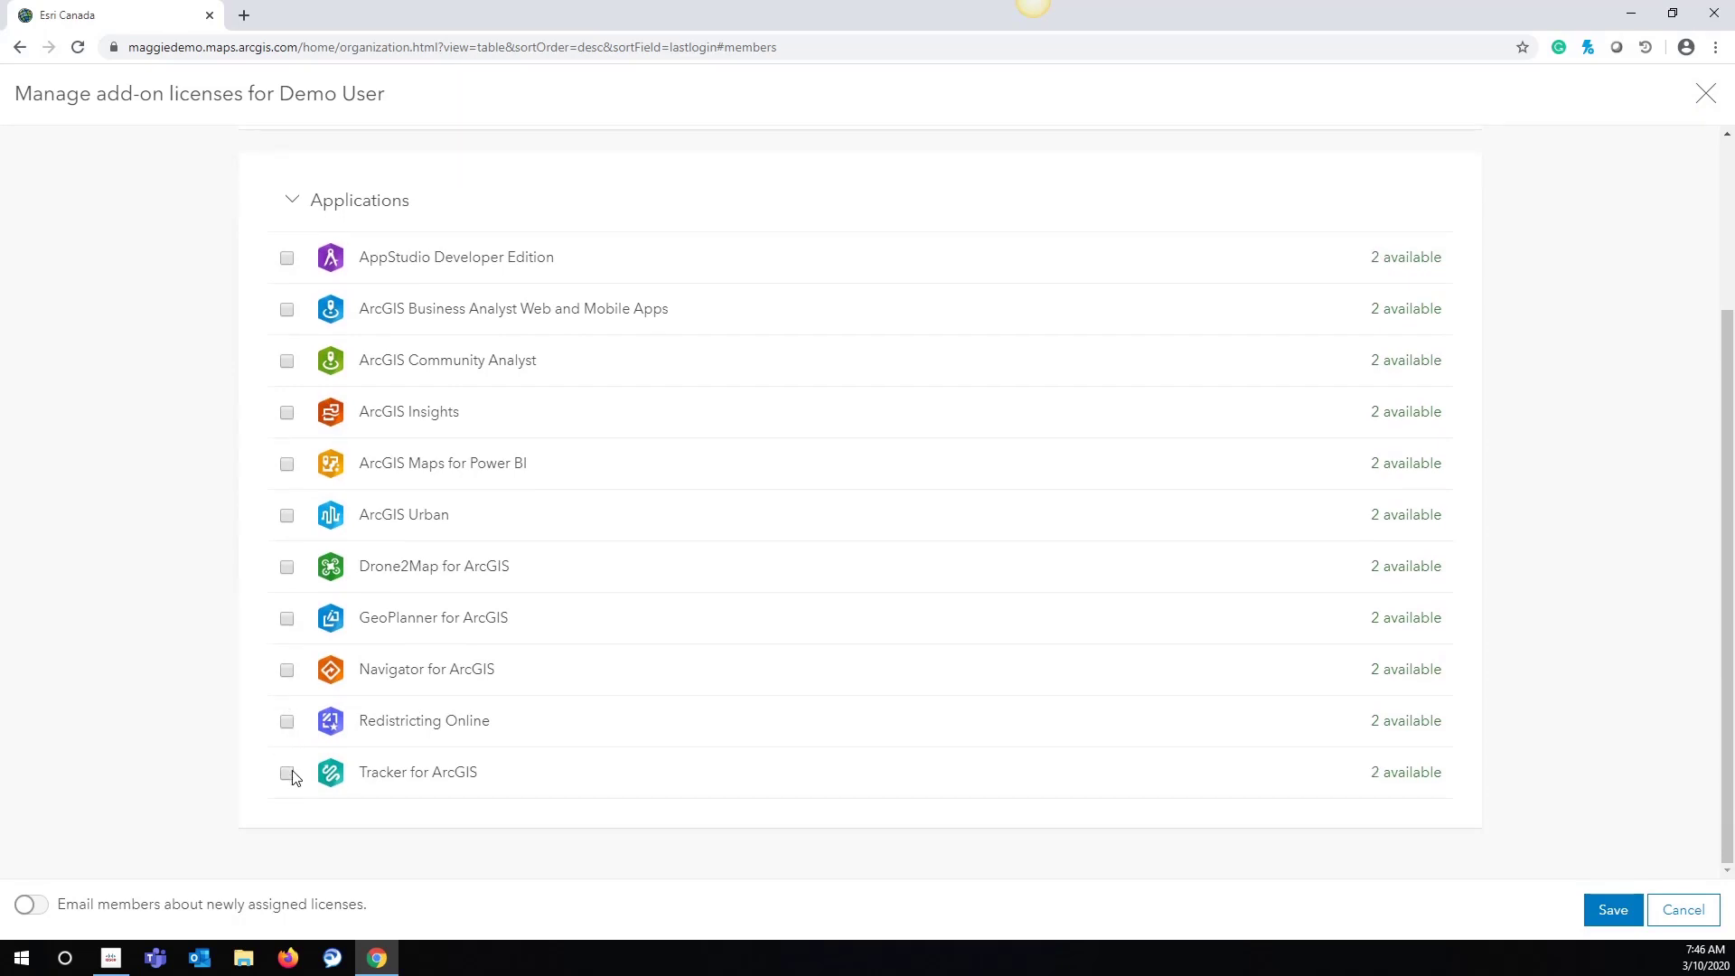
click(1614, 912)
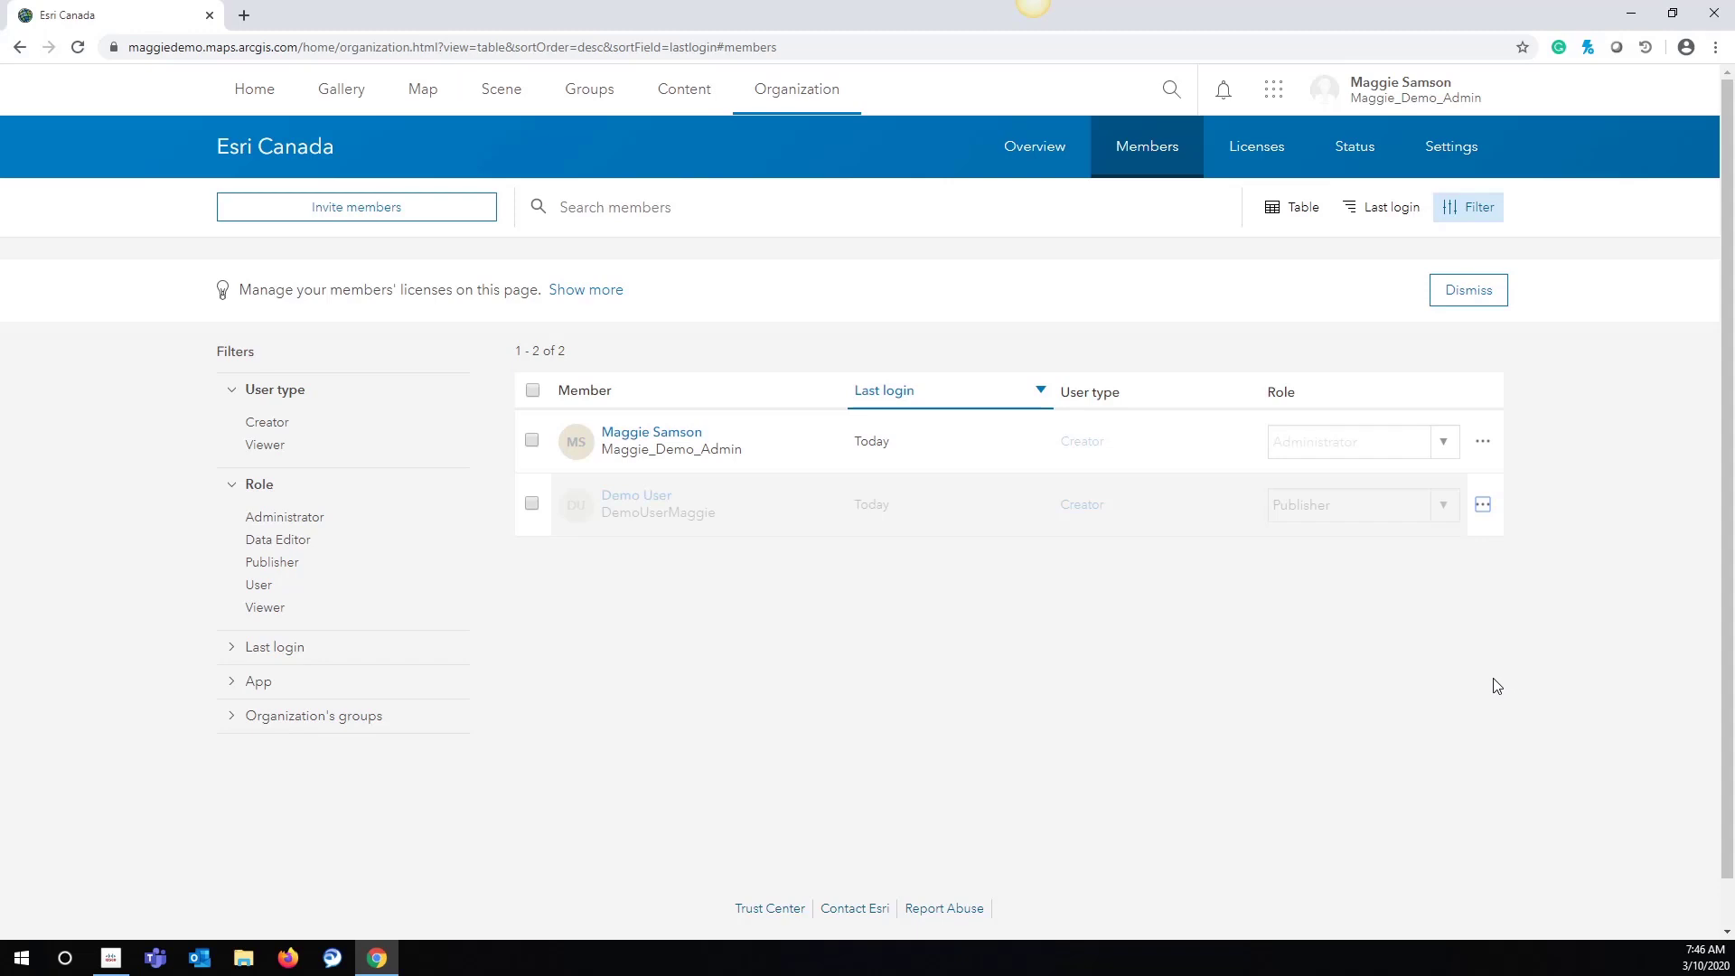
- Delete the Demo User member and confirm the deletion
click(1483, 513)
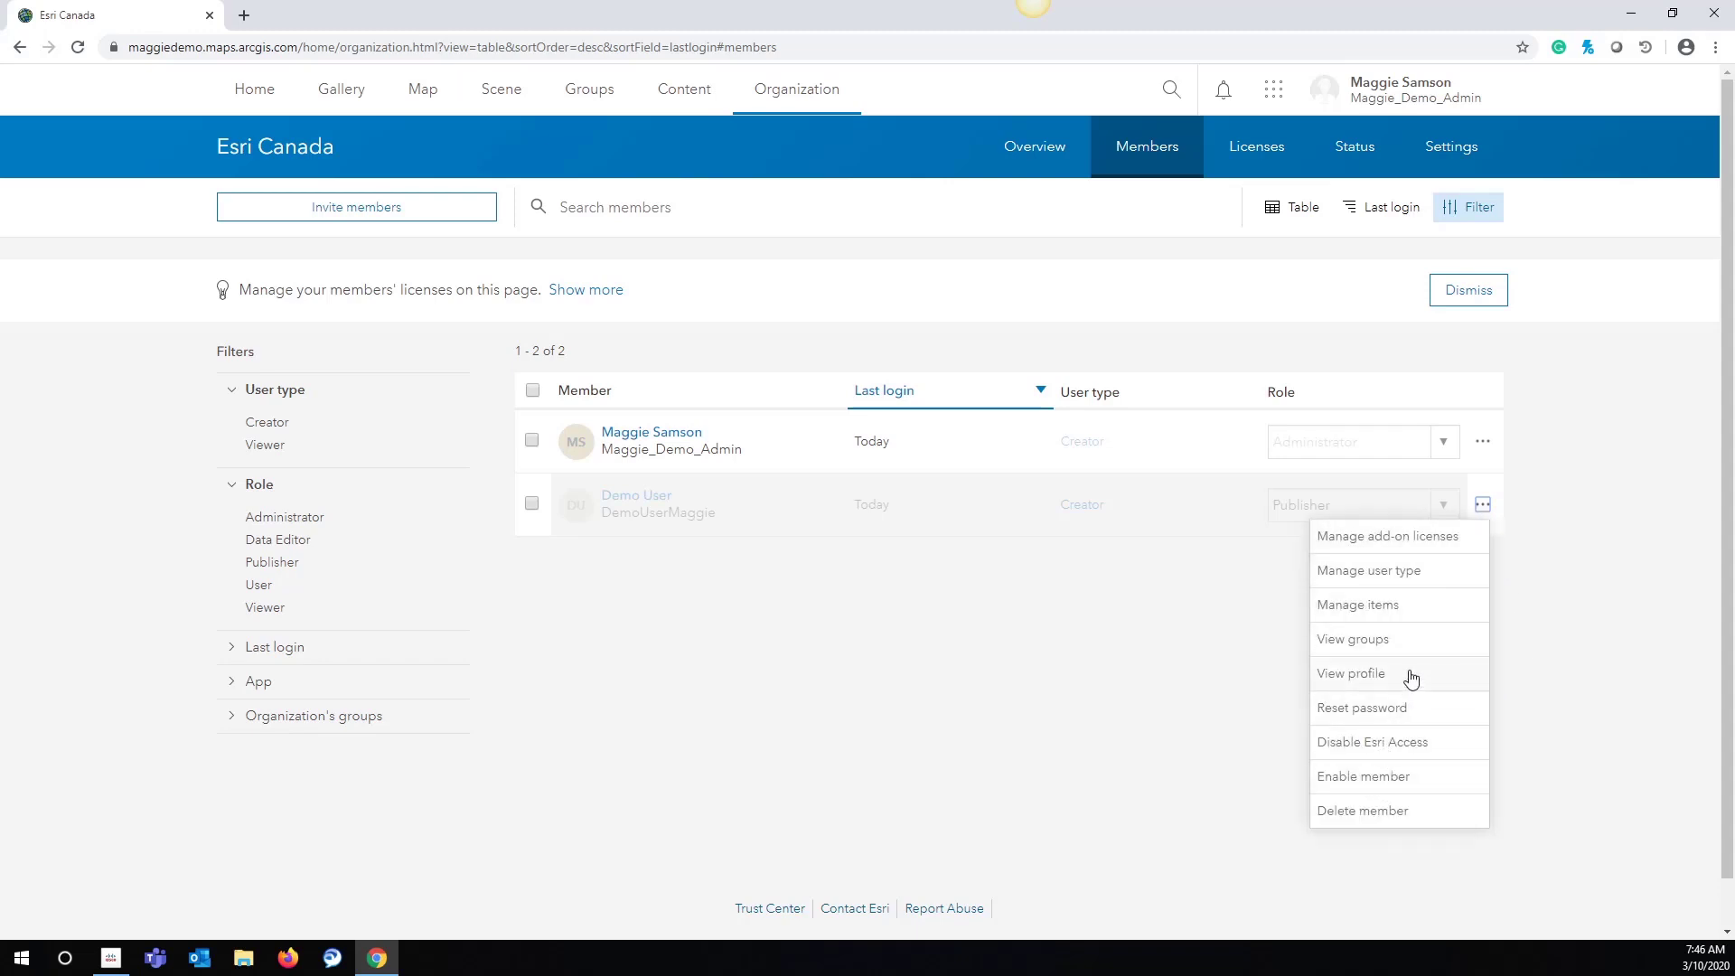
click(1389, 814)
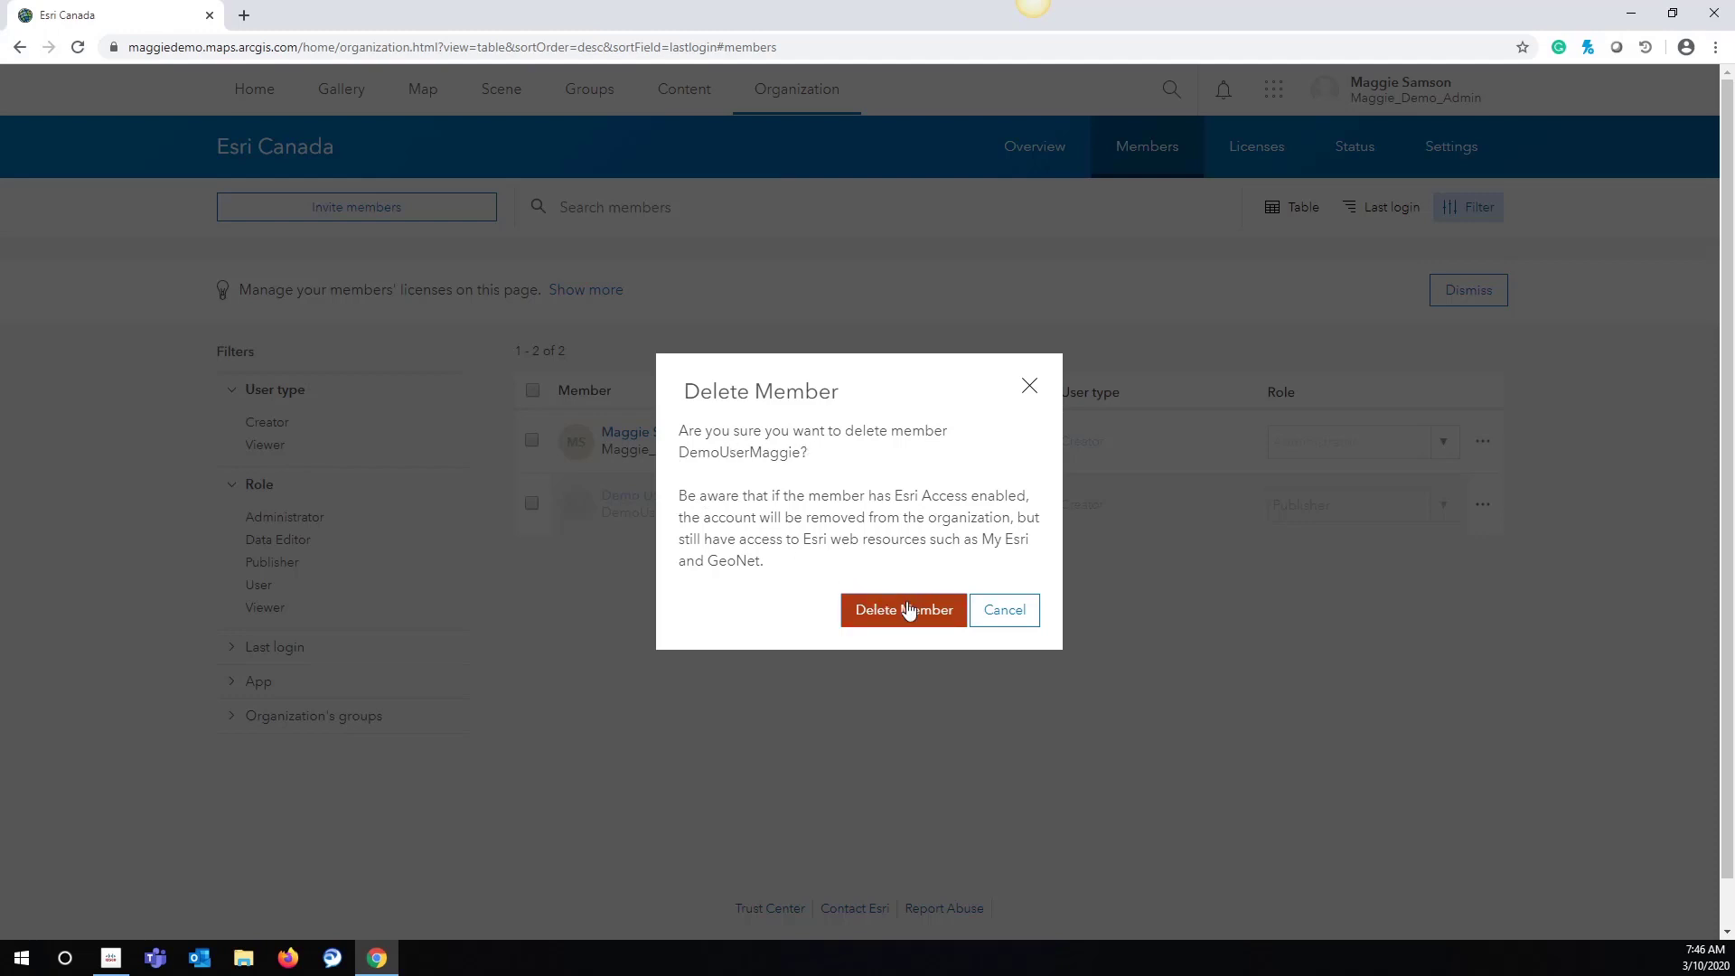
click(904, 612)
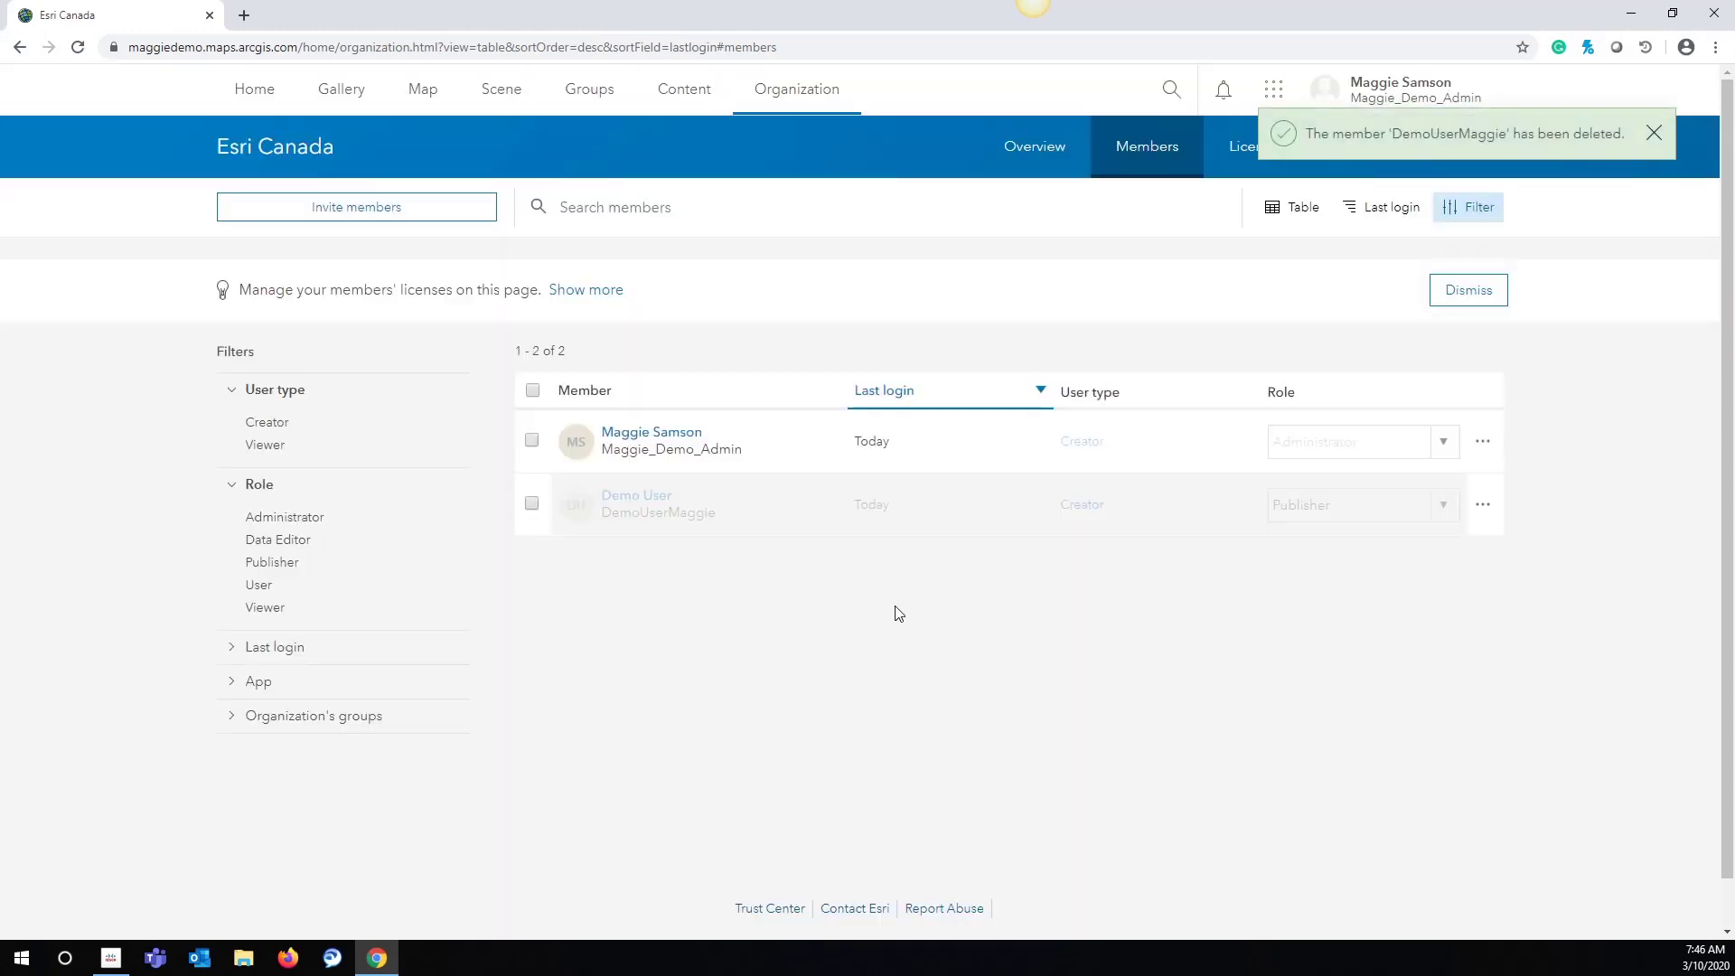